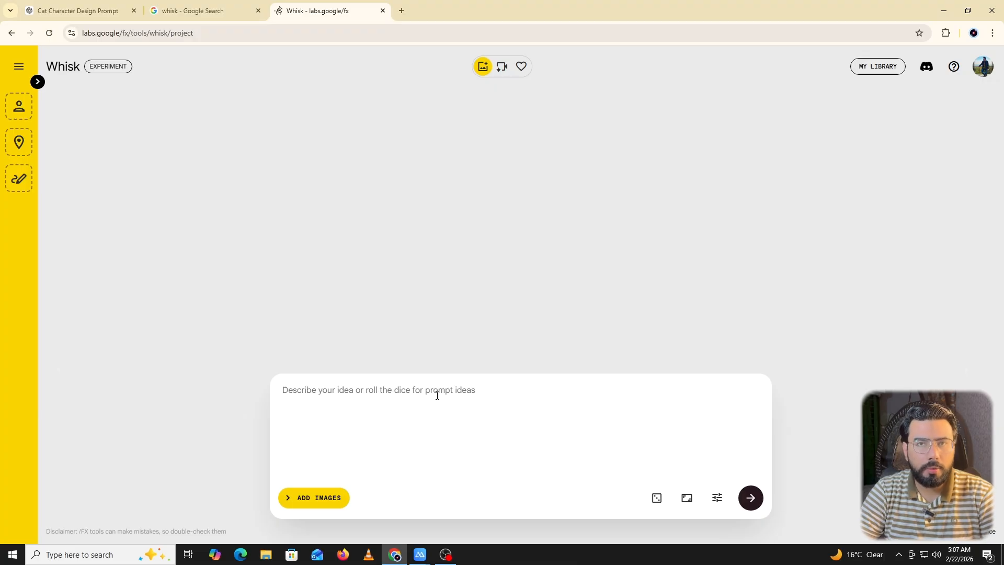
# Look through Whisk's aspect ratio choices, its seed and precise reference settings, and the Subject, Scene and Style image slots.
pyautogui.click(685, 501)
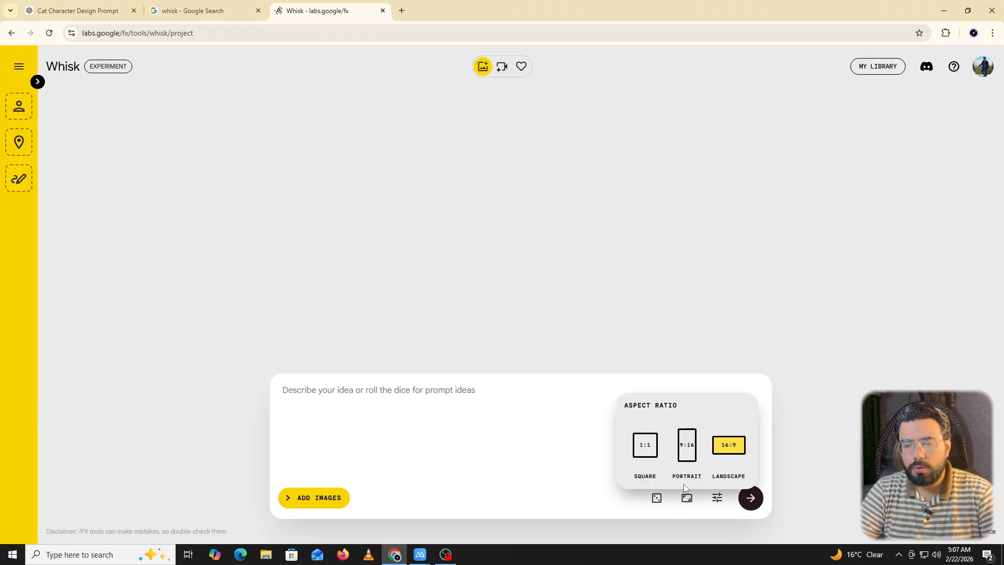
pyautogui.click(716, 504)
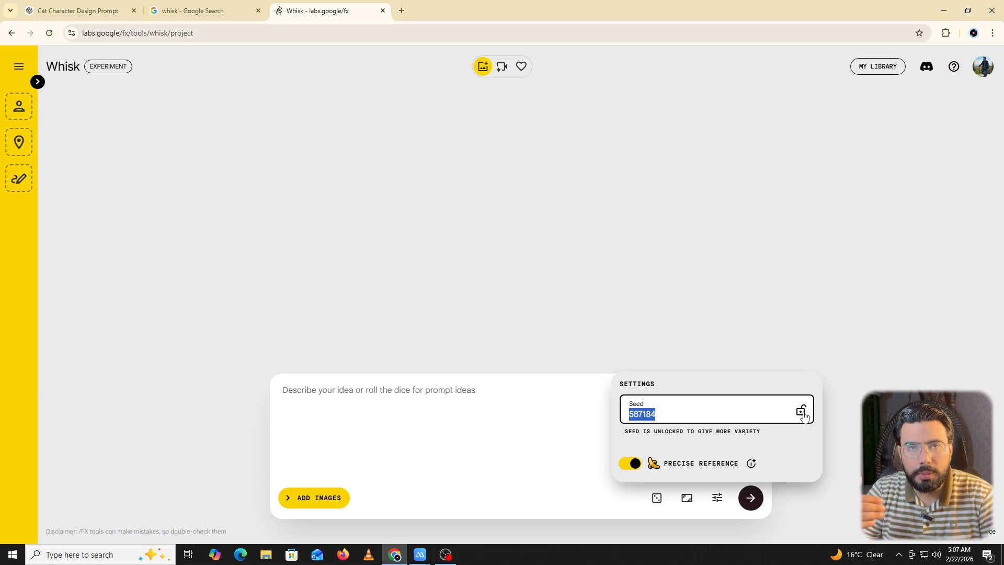
pyautogui.click(39, 83)
pyautogui.click(40, 82)
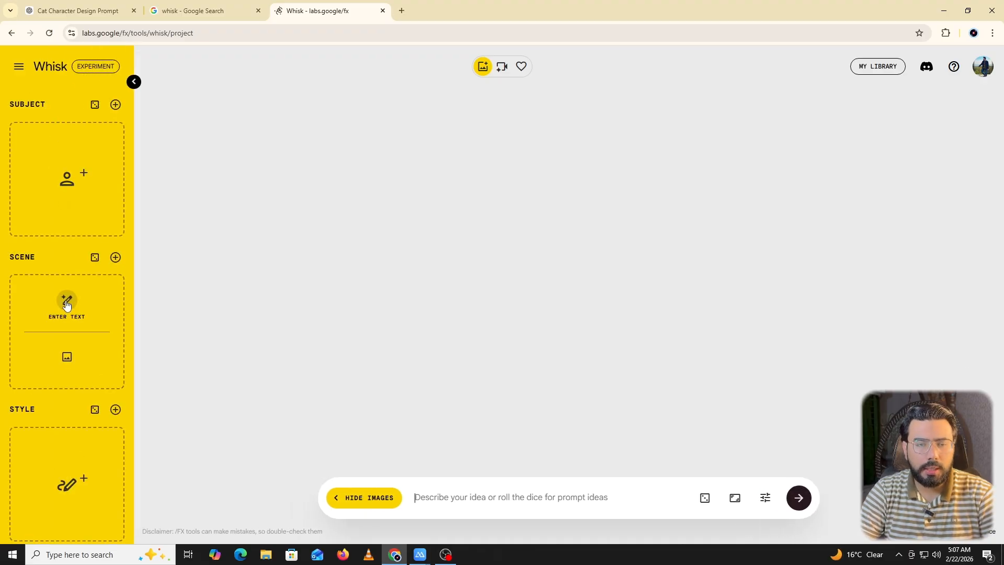
pyautogui.scroll(-1, 67, 306)
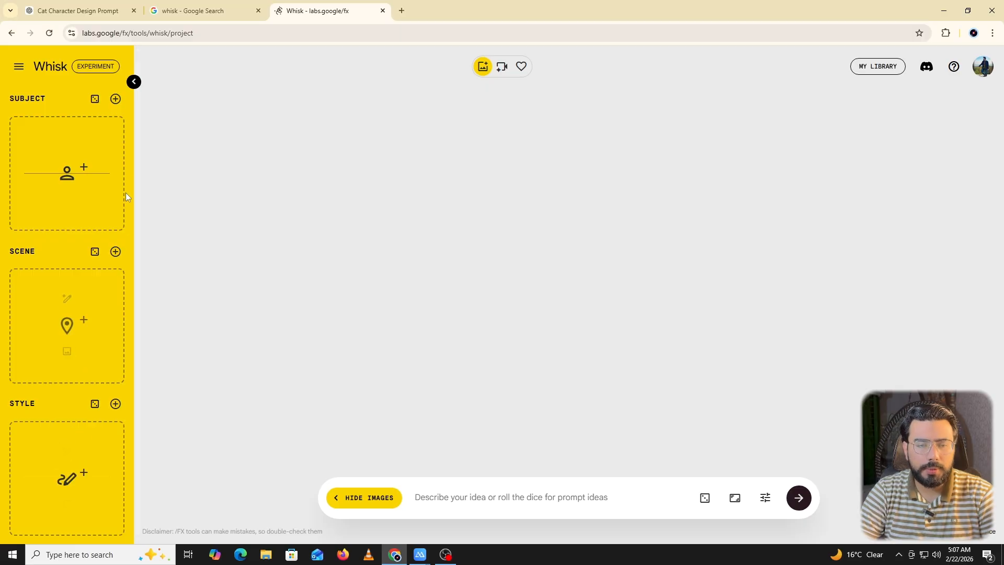
pyautogui.click(133, 81)
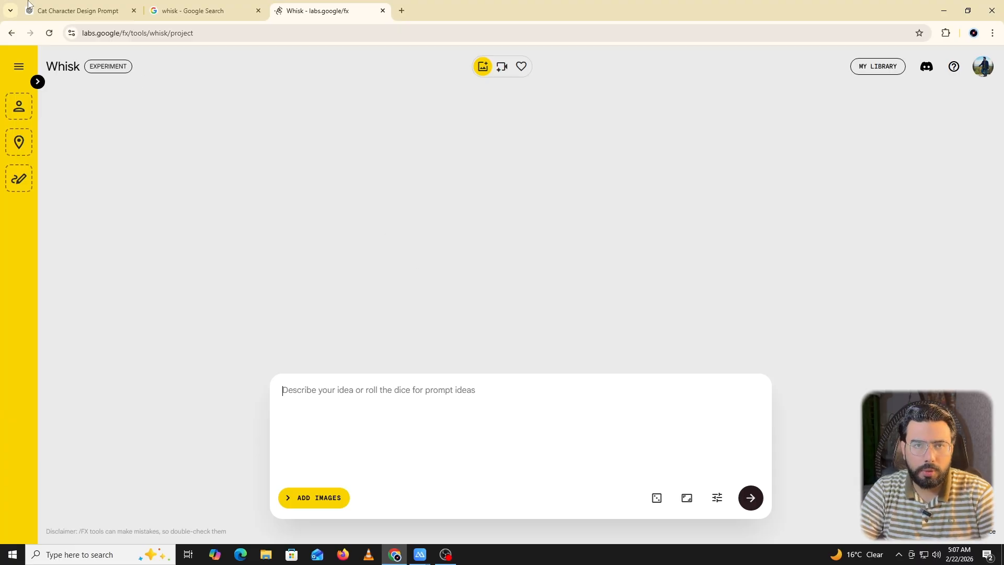
# Open ChatGPT in a new tab and send "give me a detailed charcter description prompt of a cat of white color".
pyautogui.click(402, 10)
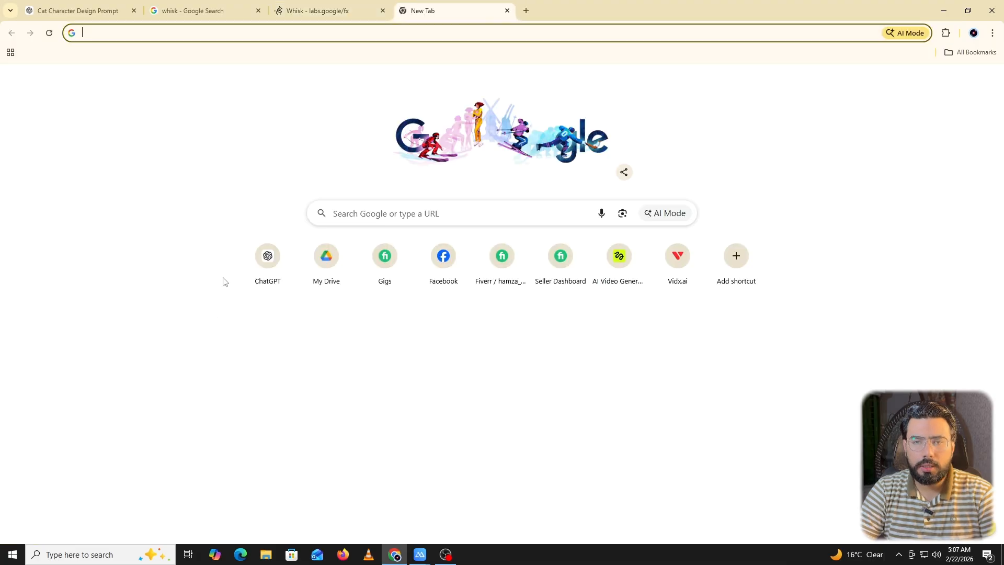
pyautogui.click(250, 284)
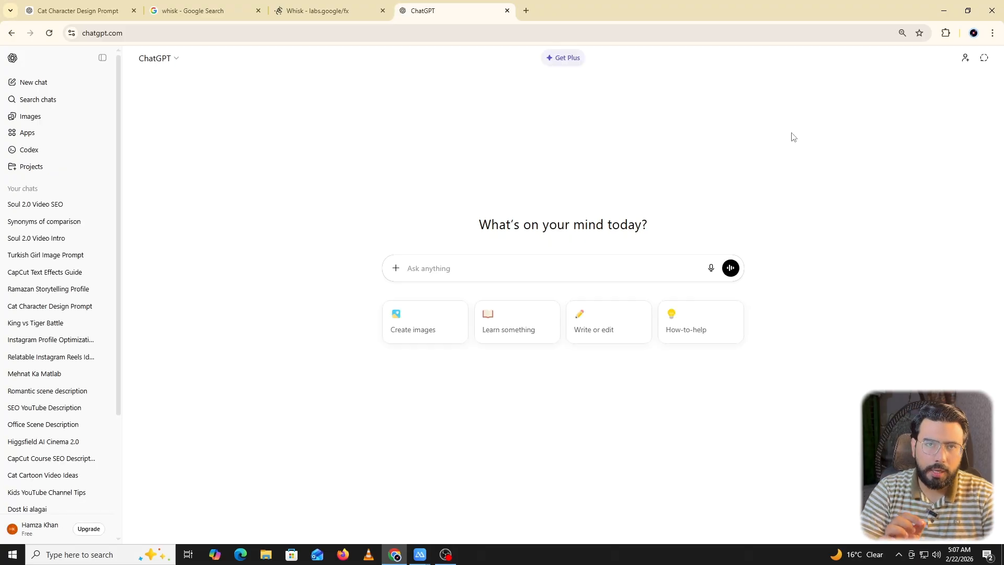
pyautogui.write('g')
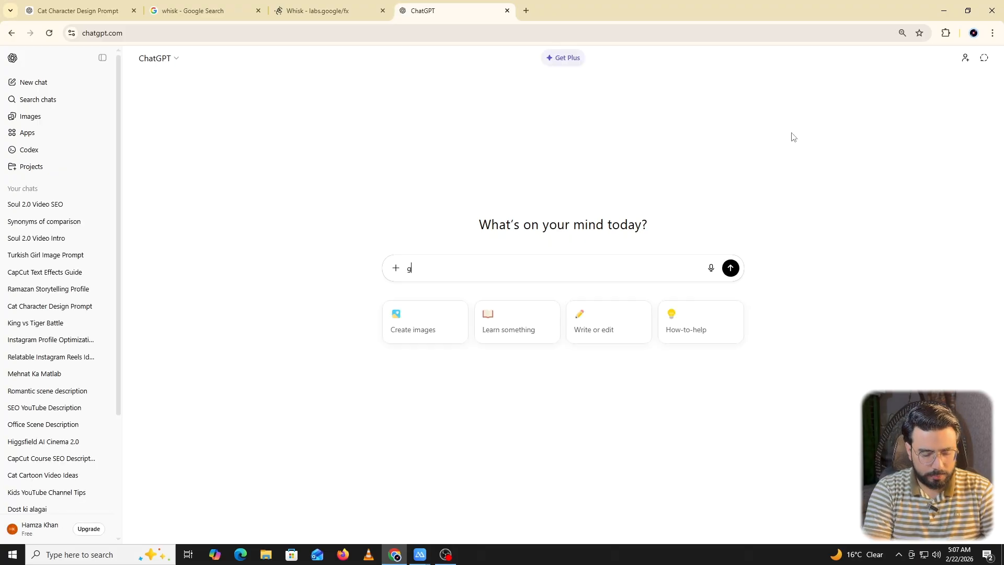
pyautogui.write('ive me a ')
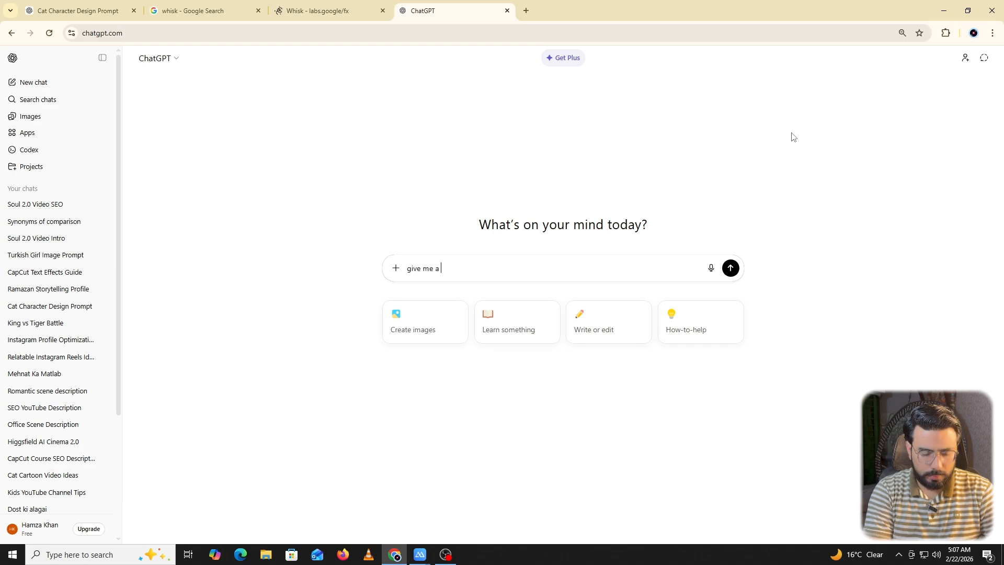
pyautogui.write('detaile')
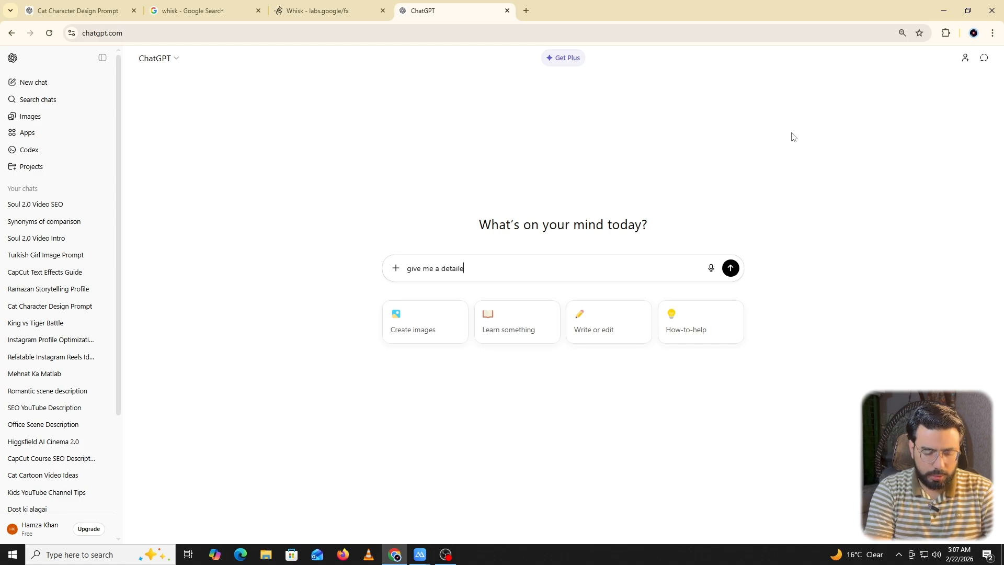
pyautogui.write('d charcter ')
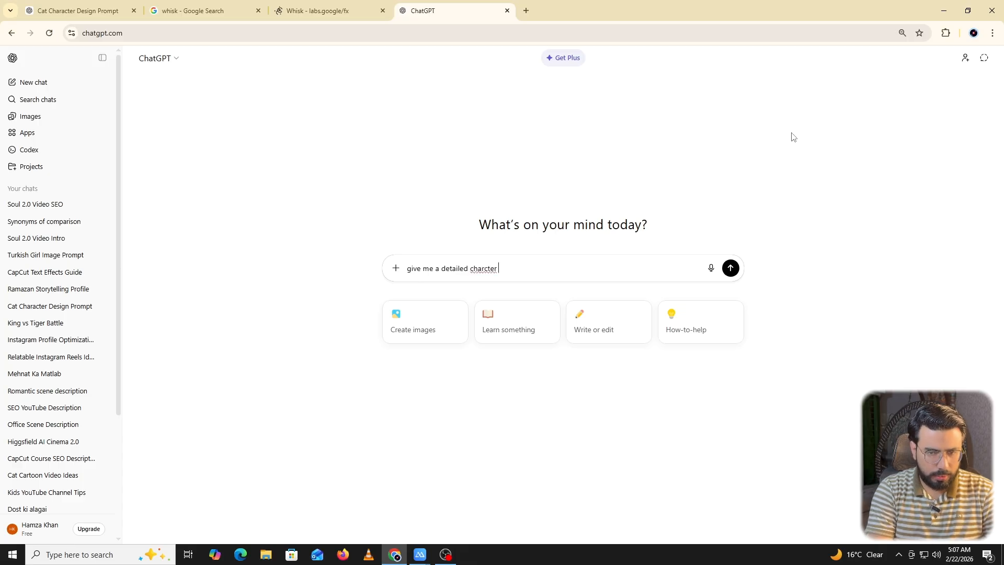
pyautogui.write('descript')
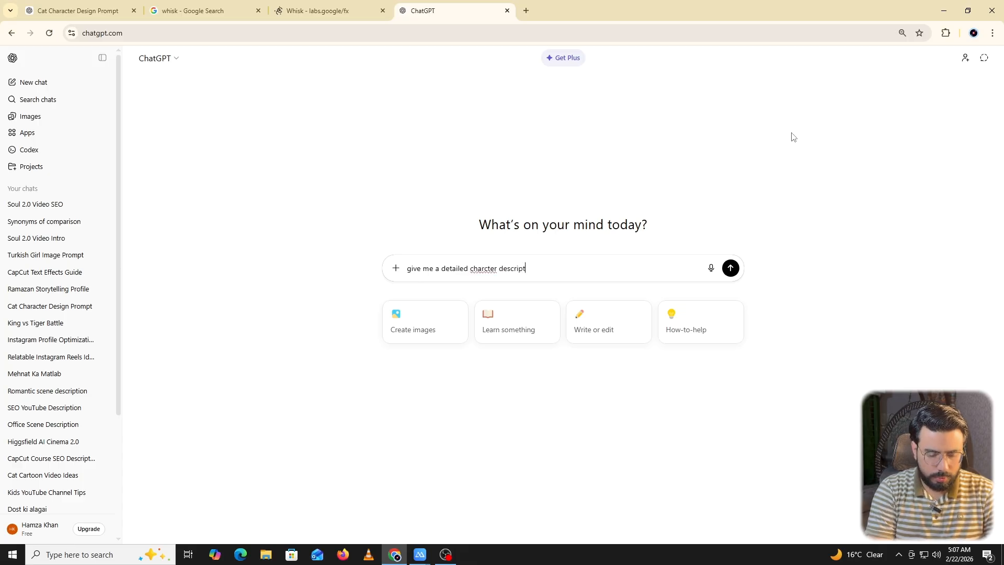
pyautogui.write('ion promp')
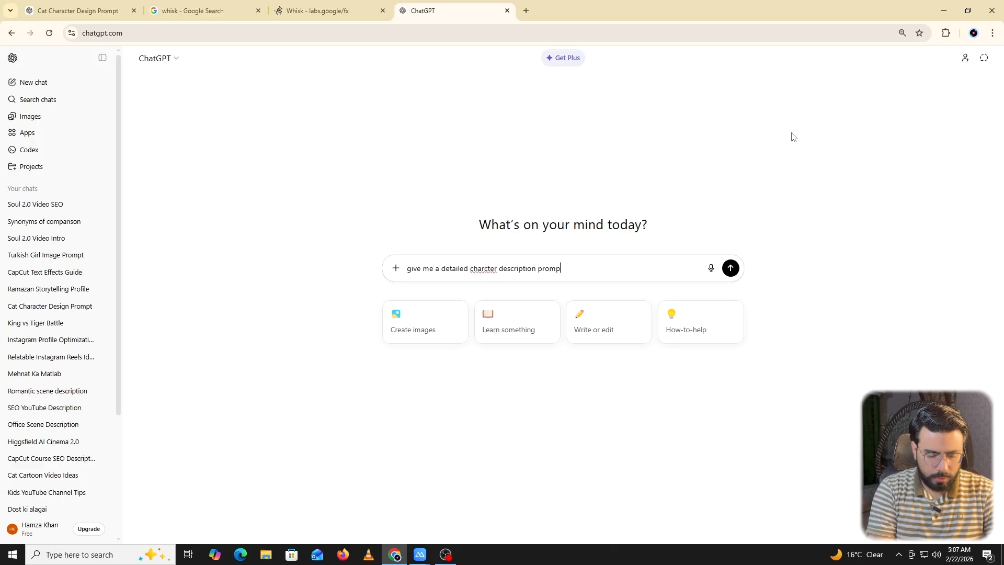
pyautogui.write('t of')
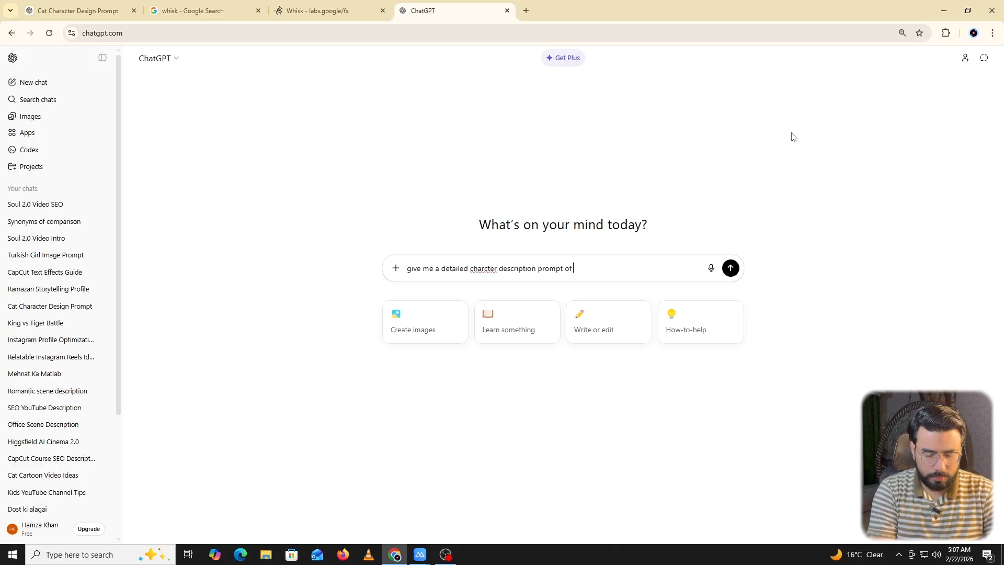
pyautogui.write(' a ')
pyautogui.write('cat')
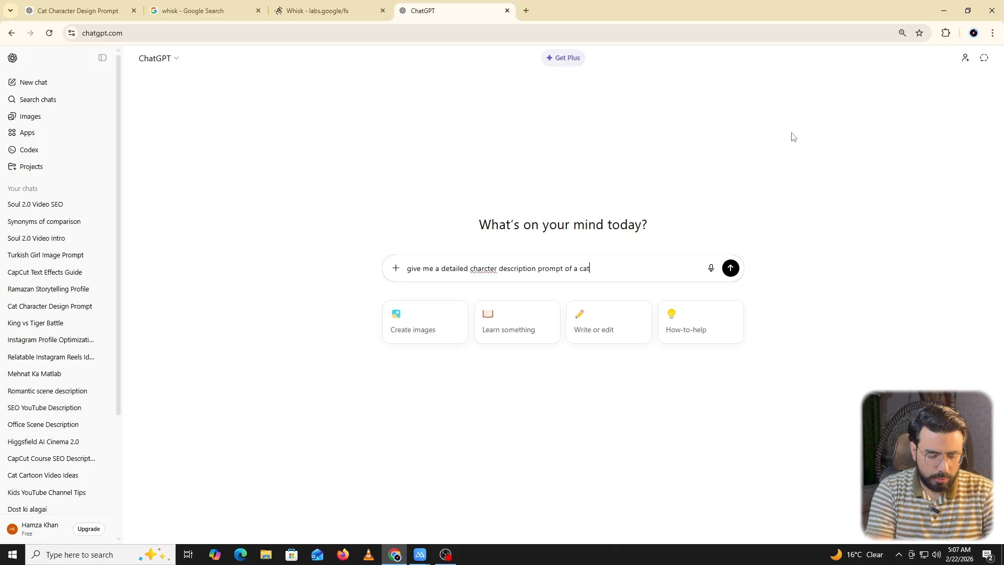
pyautogui.write(' of white ')
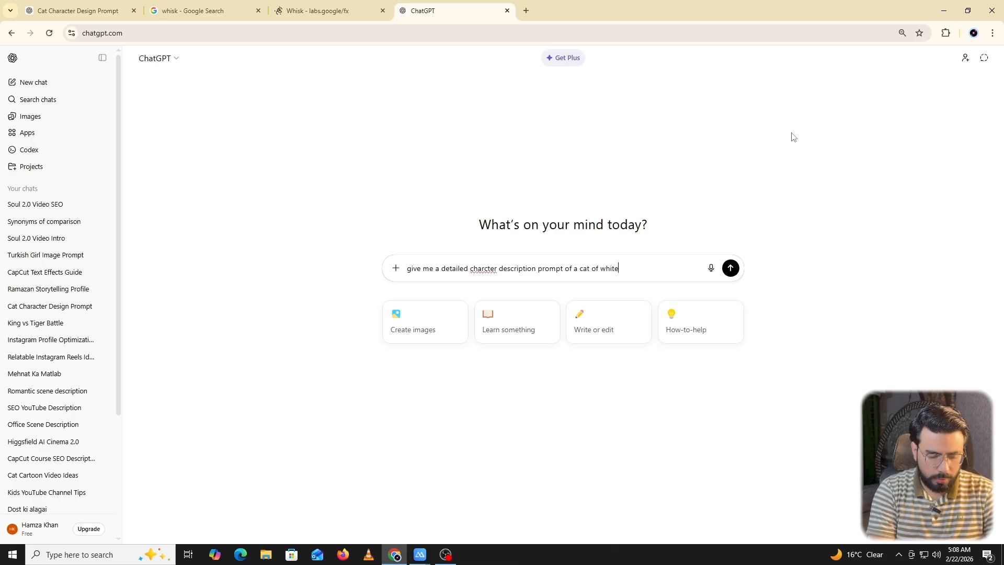
pyautogui.write('color')
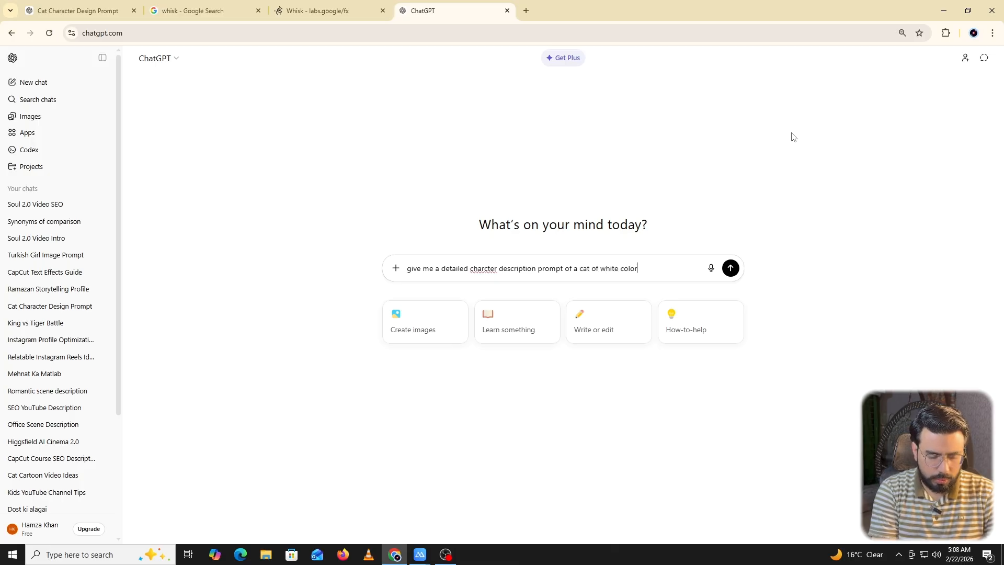
pyautogui.press('Return')
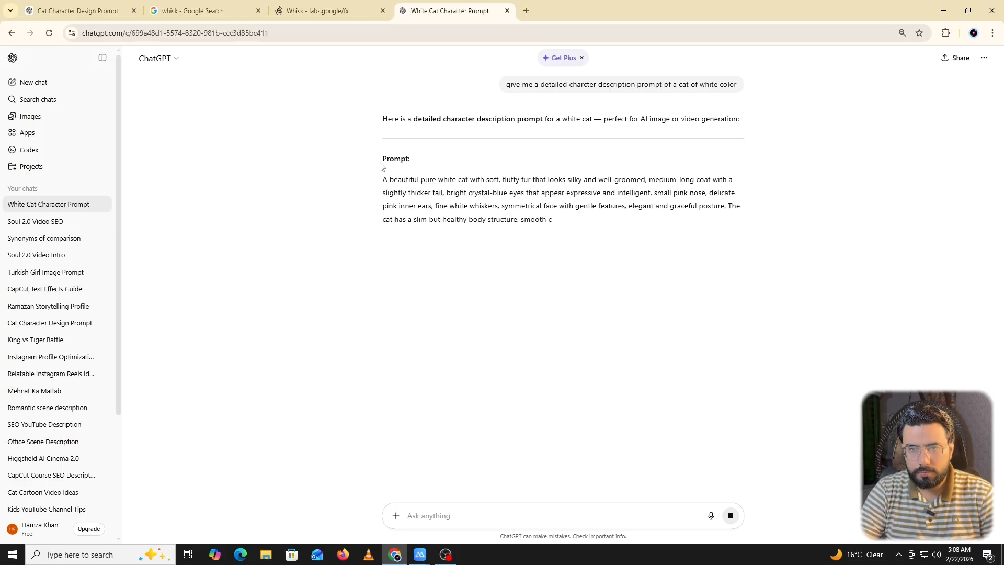
# Copy ChatGPT's white cat prompt into Whisk, generate a Subject image from it, and view the result enlarged.
pyautogui.moveTo(381, 181); pyautogui.dragTo(759, 273)
pyautogui.hotkey('ctrl', 'c')
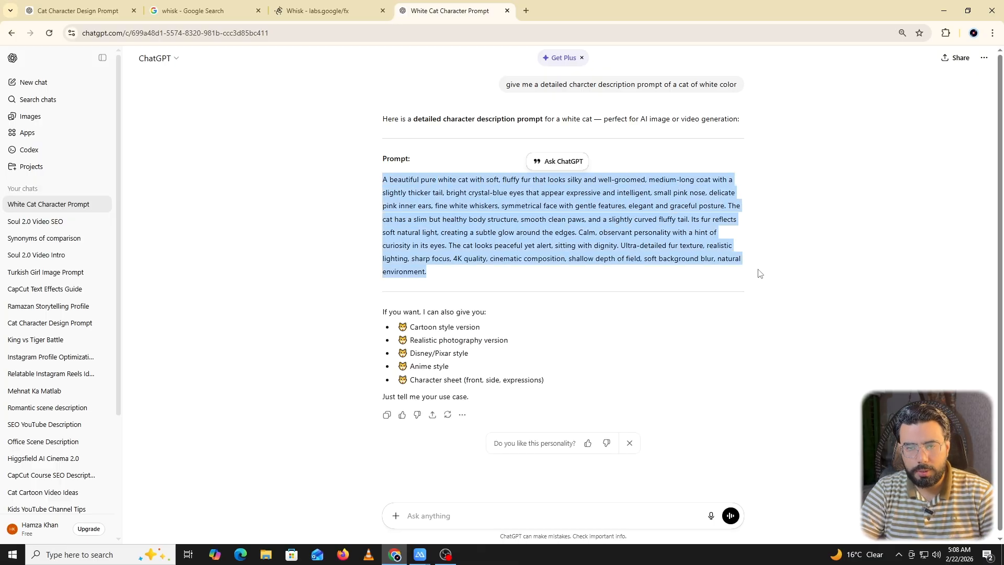
pyautogui.click(309, 5)
pyautogui.click(38, 82)
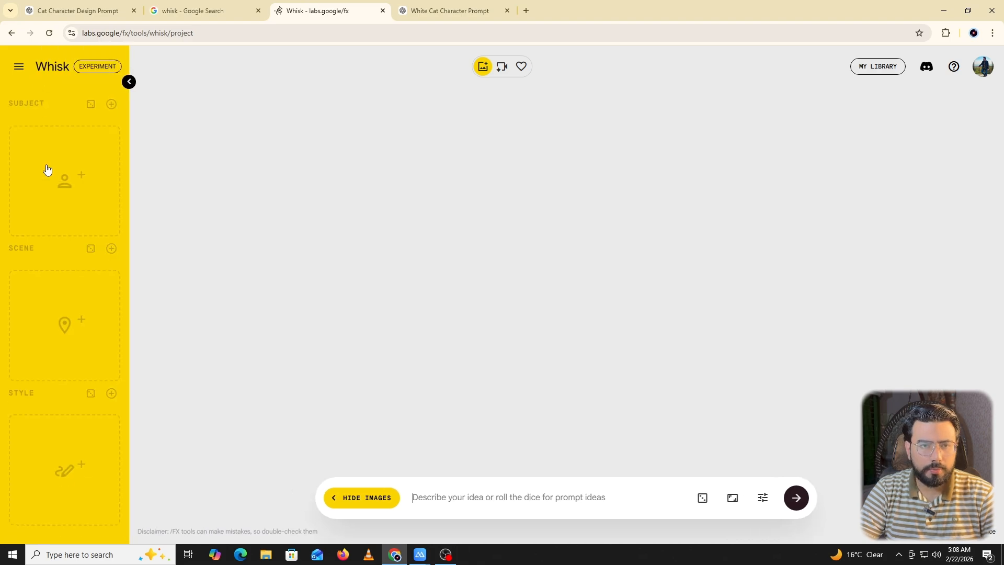
pyautogui.click(68, 149)
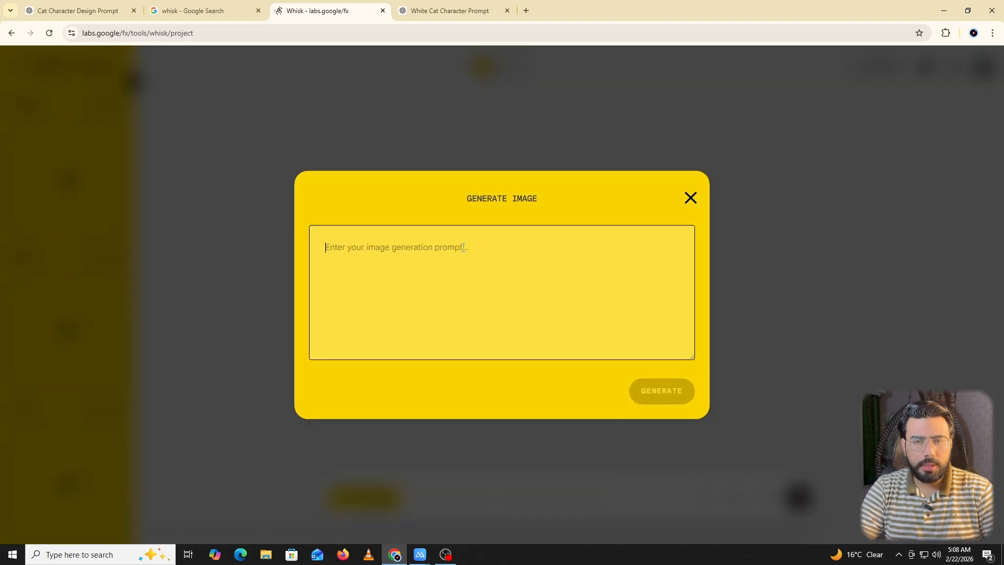
pyautogui.hotkey('ctrl', 'v')
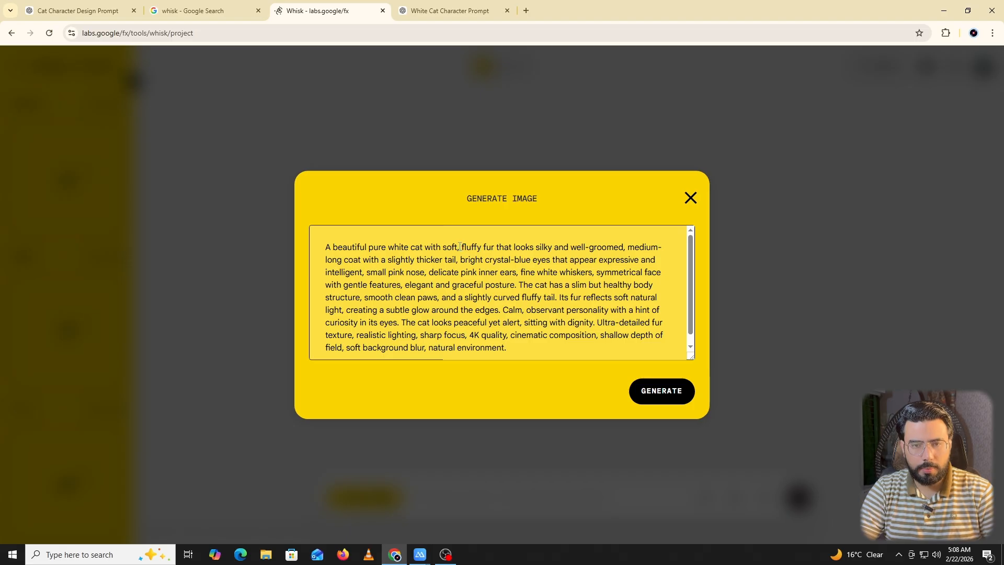
pyautogui.click(667, 388)
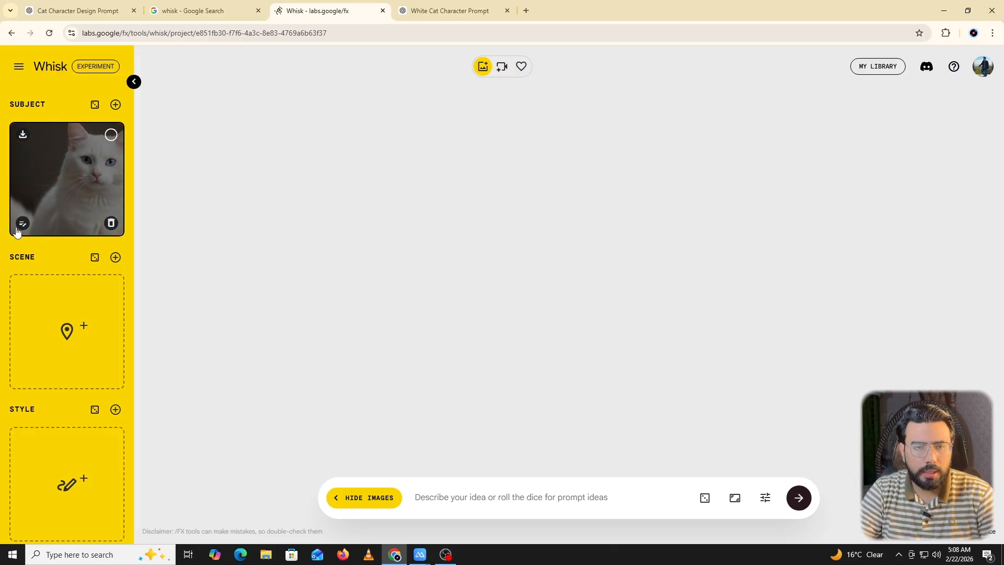
pyautogui.click(22, 224)
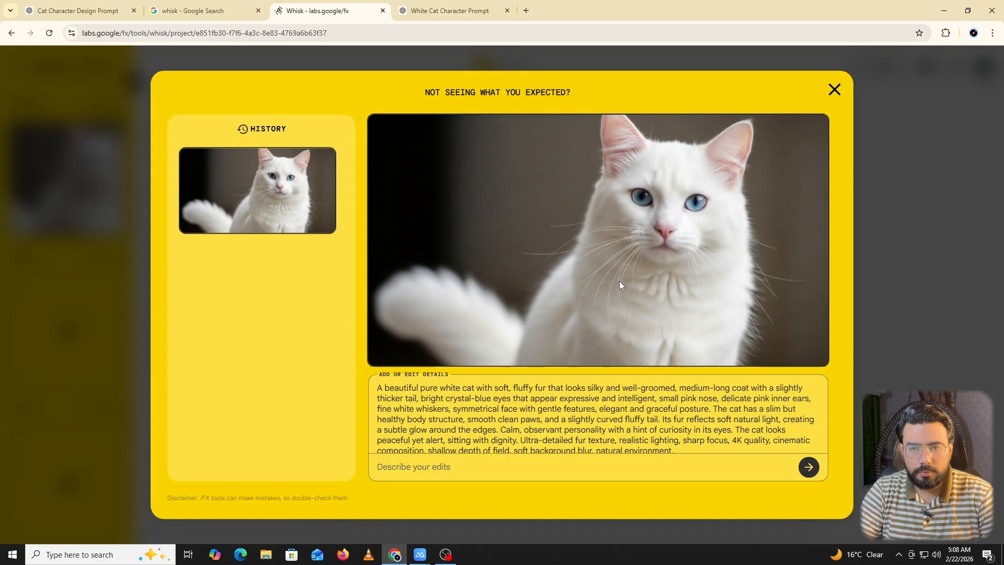
pyautogui.click(834, 90)
# Back in ChatGPT, send "give me a detailed character description prompt of a 3d pixar style cat of white color".
pyautogui.click(449, 10)
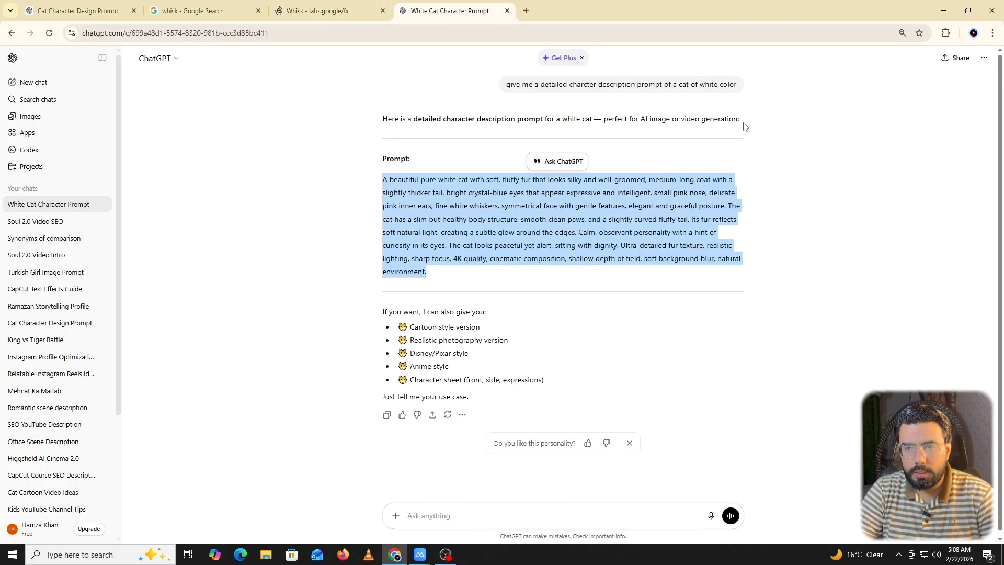
pyautogui.click(721, 103)
pyautogui.click(442, 519)
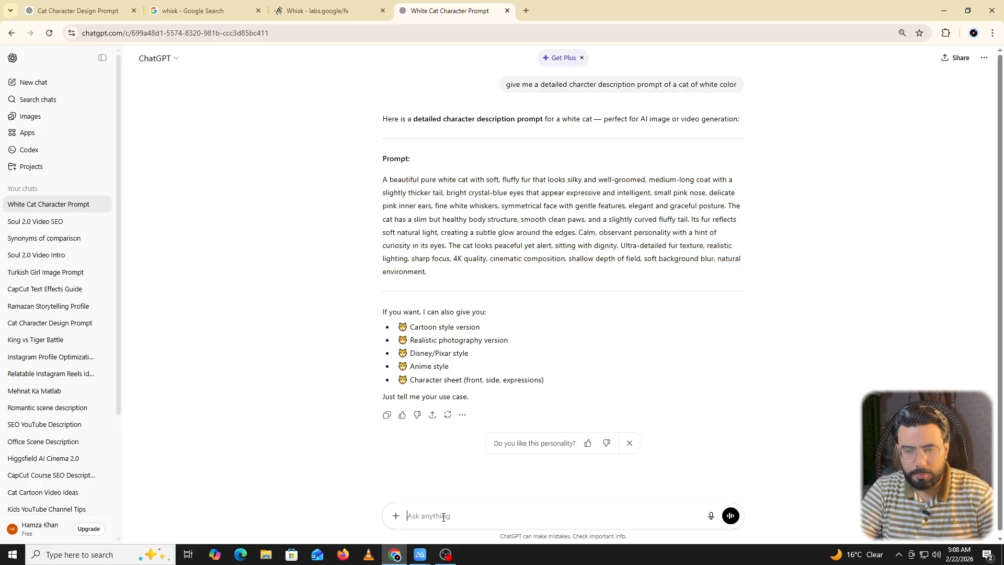
pyautogui.hotkey('ctrl', 'v')
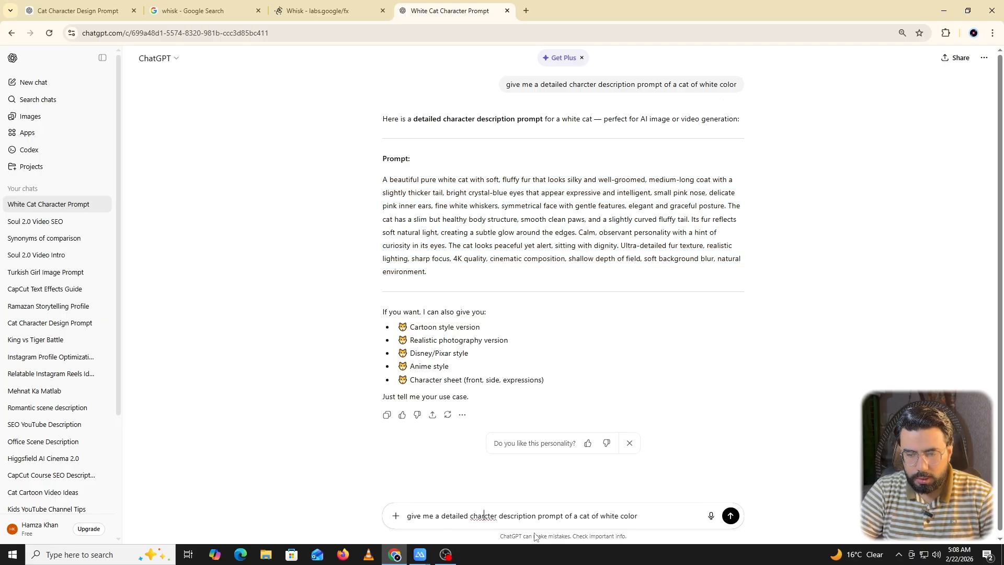
pyautogui.write('a ')
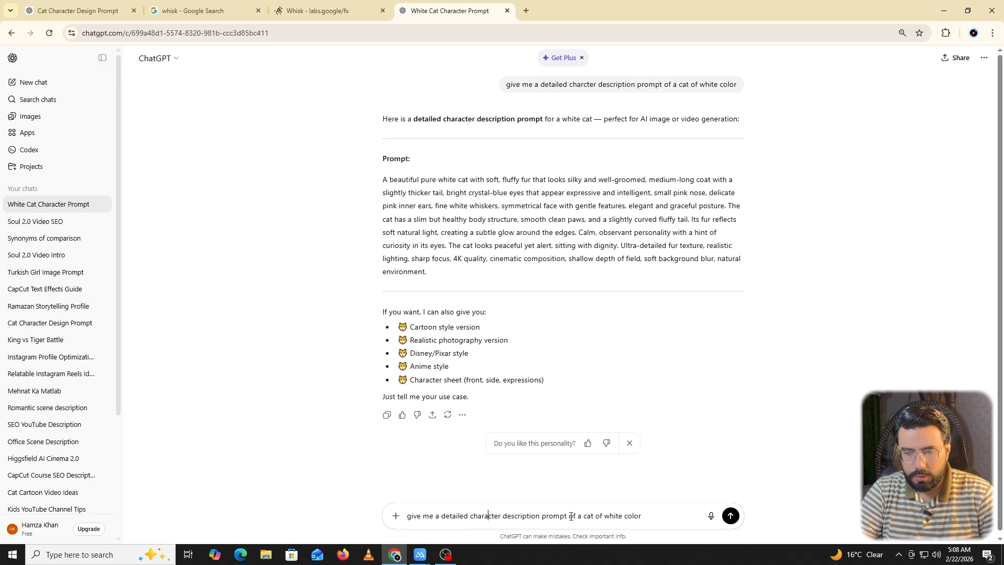
pyautogui.write('3d p')
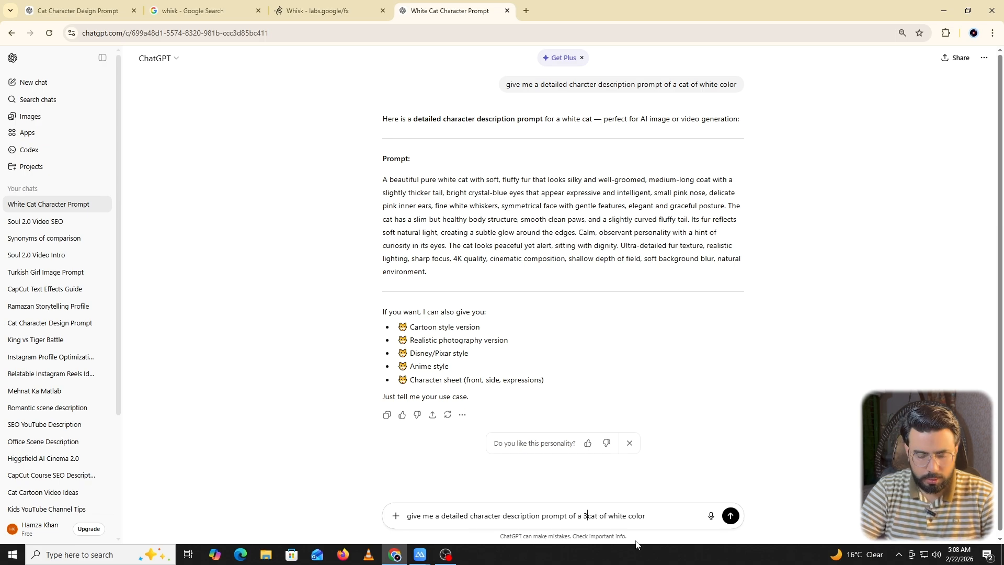
pyautogui.write('ixar style')
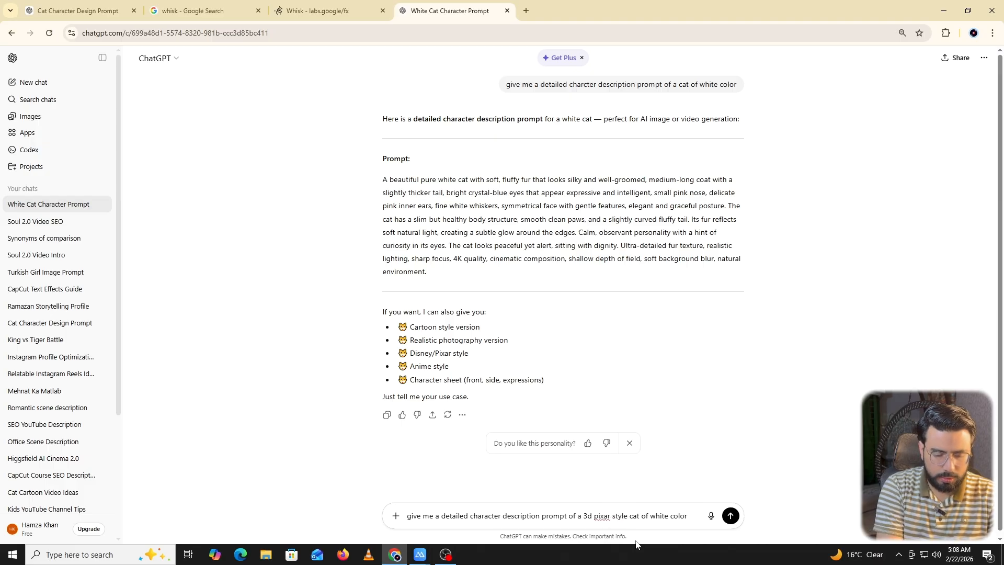
pyautogui.press('Return')
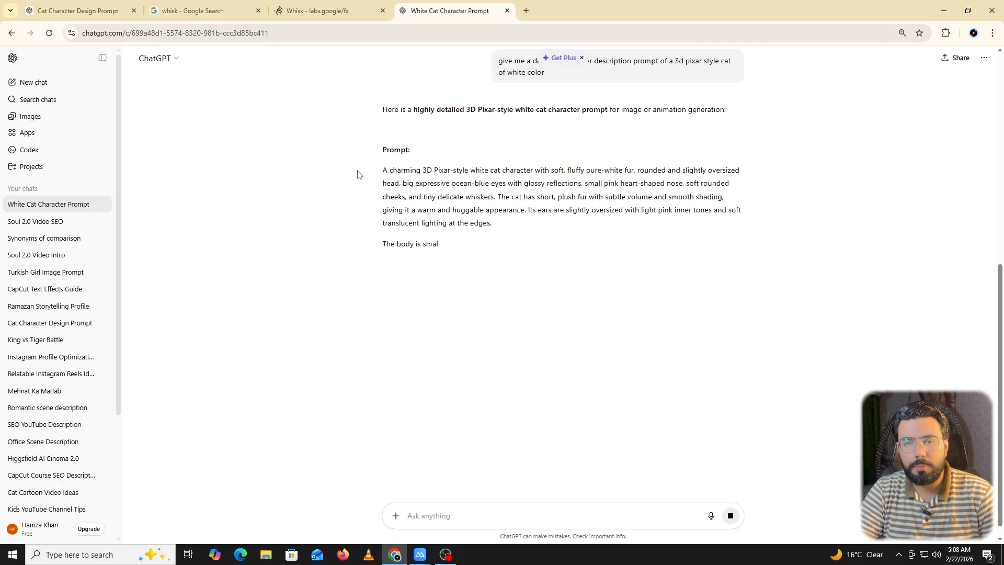
# Copy the full 3D Pixar-style white cat prompt into Whisk and generate it as a second Subject image.
pyautogui.moveTo(382, 170); pyautogui.dragTo(728, 360)
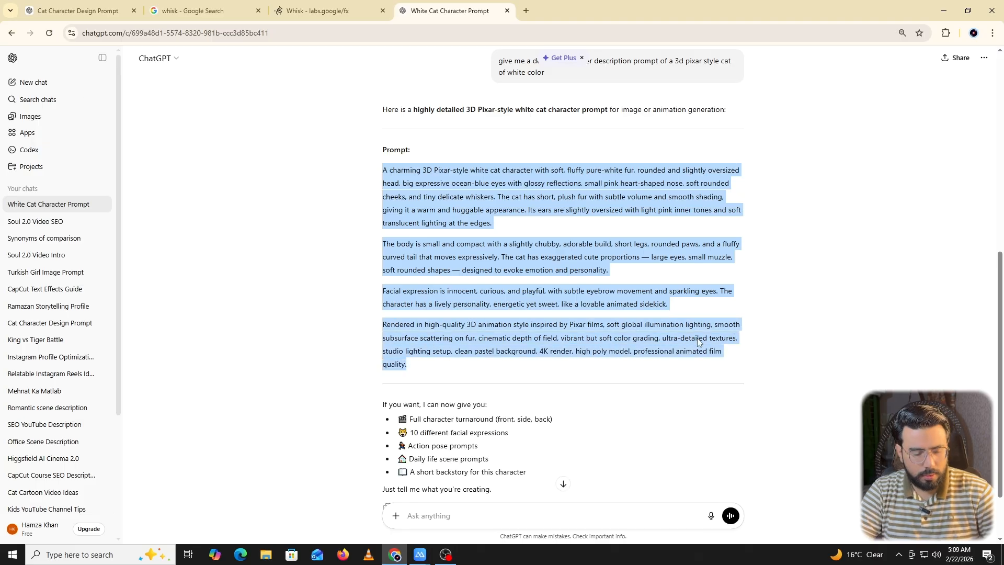
pyautogui.click(293, 8)
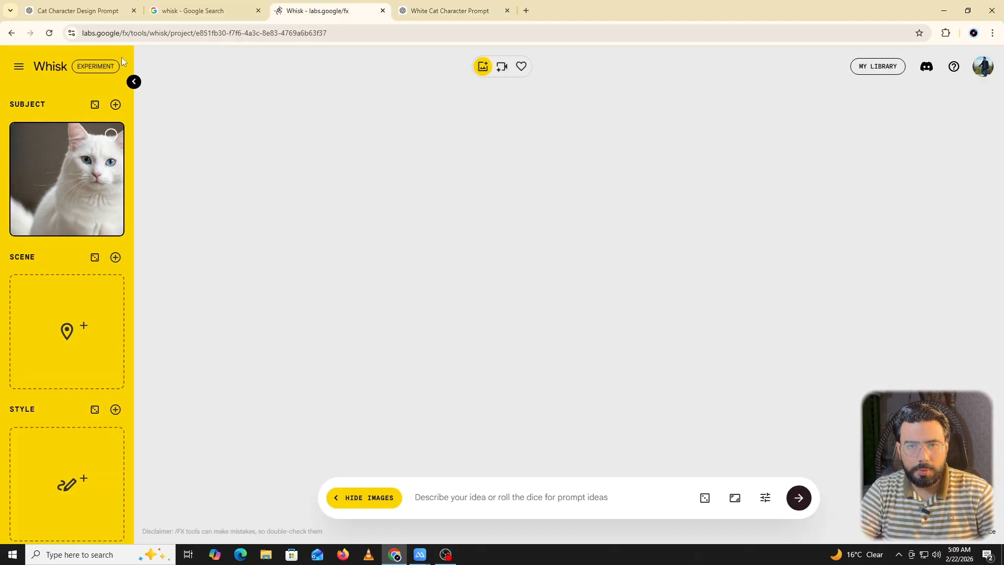
pyautogui.click(116, 105)
pyautogui.click(67, 260)
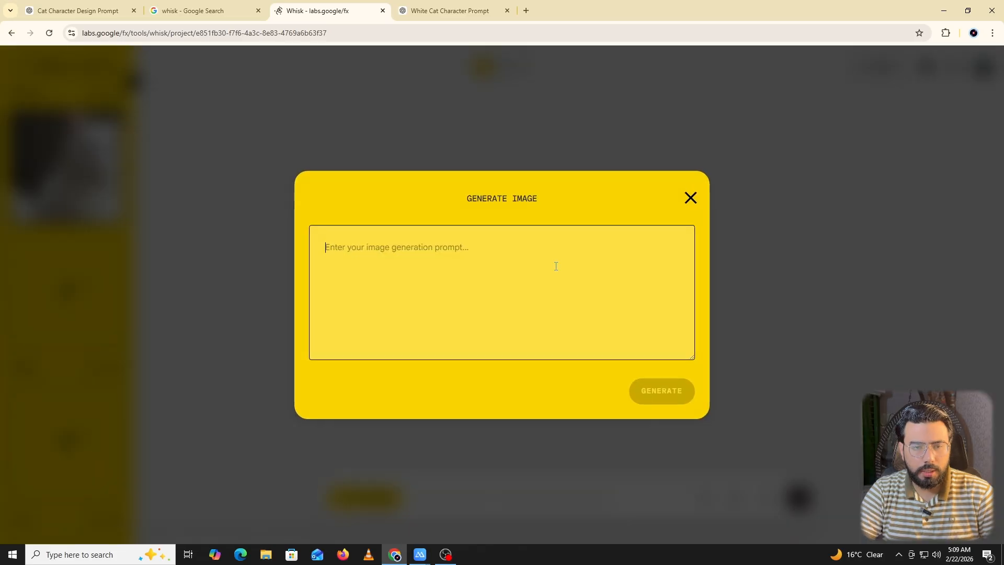
pyautogui.hotkey('ctrl', 'v')
pyautogui.click(648, 394)
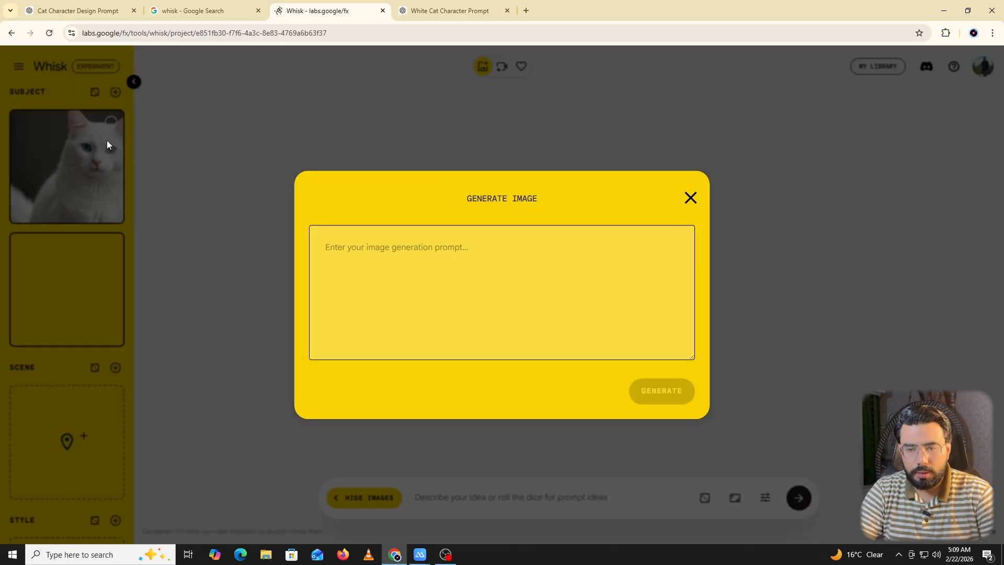
# Delete the realistic white cat Subject image in Whisk and view the 3D Pixar-style cat image with its prompt details.
pyautogui.click(111, 210)
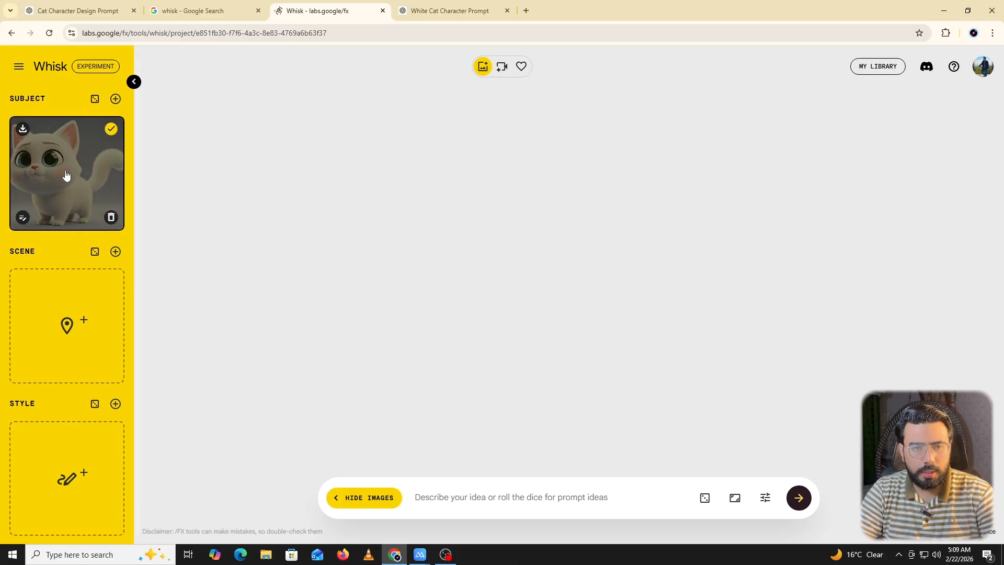
pyautogui.click(22, 217)
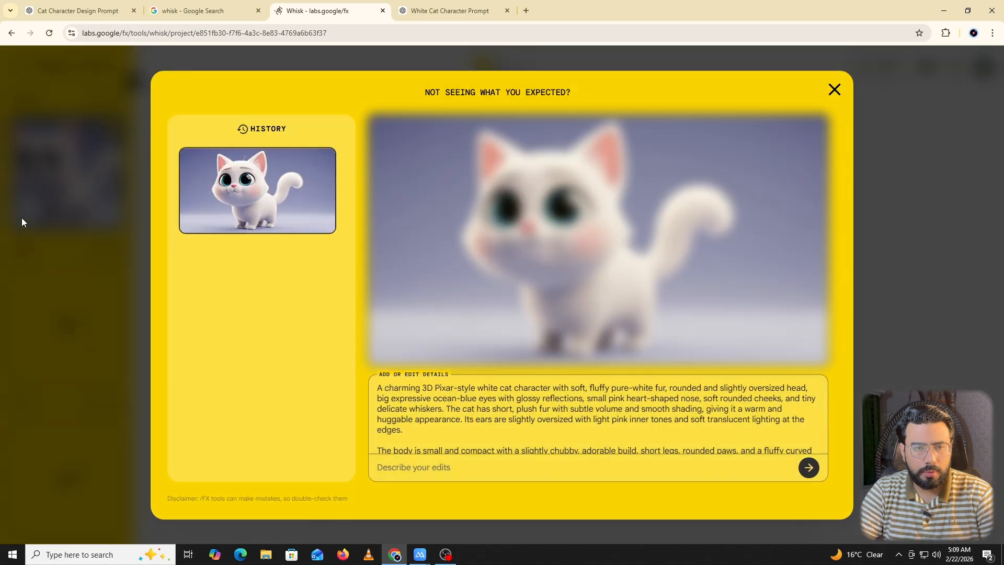
pyautogui.click(834, 90)
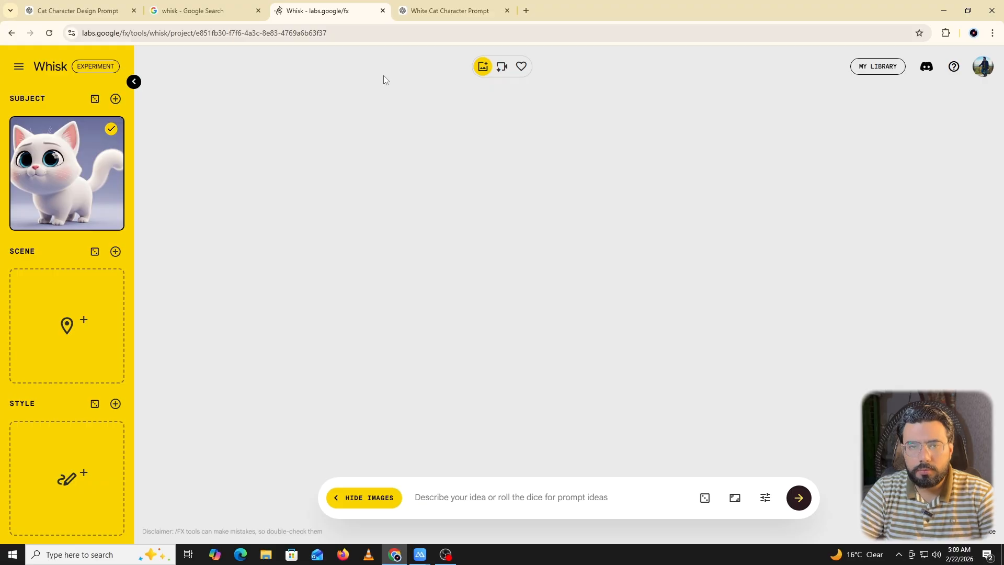
# In ChatGPT, paste the scene list request starting "Now give me image generation prompts for our subject cat in whisk" and review its instructions.
pyautogui.click(445, 11)
pyautogui.click(303, 4)
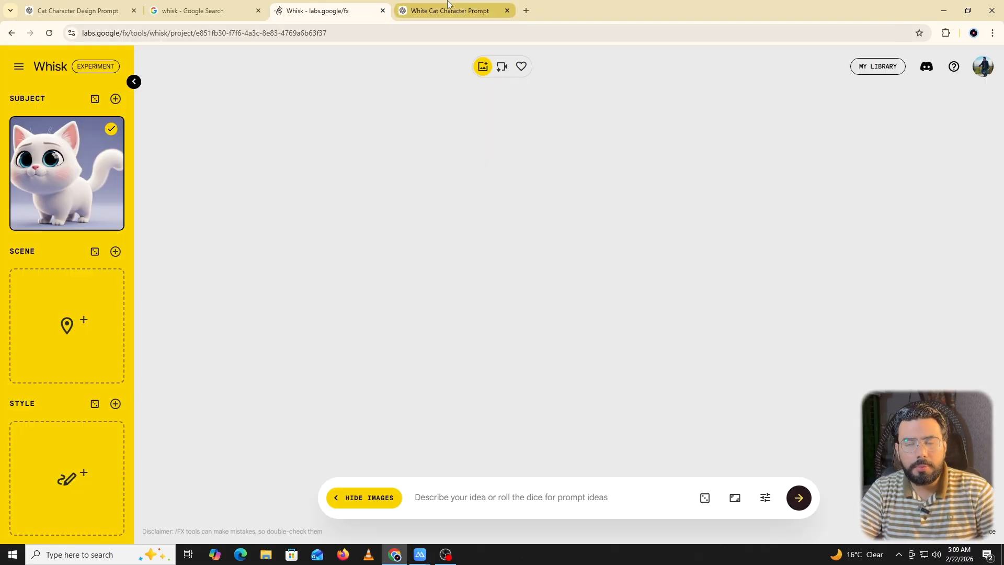
pyautogui.click(441, 9)
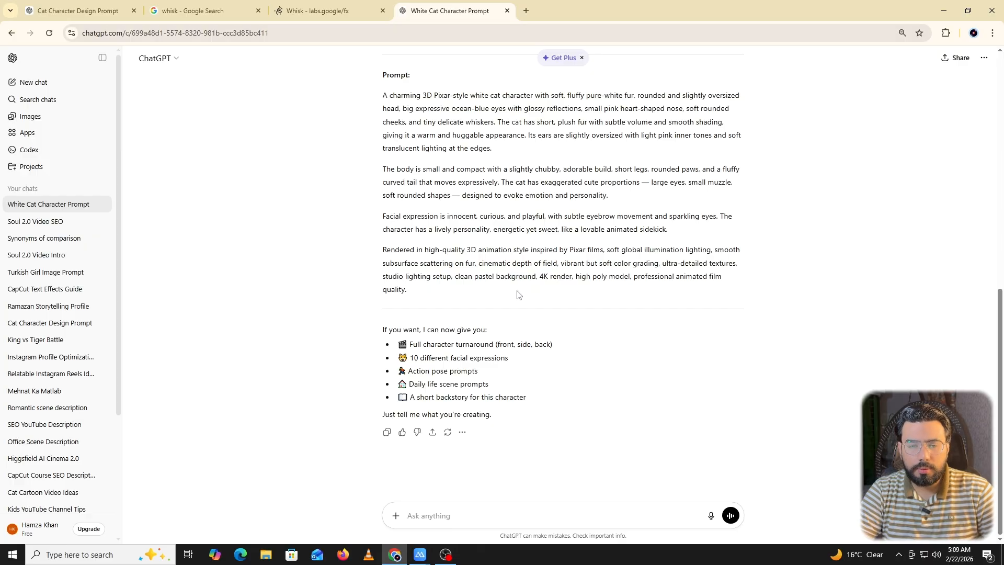
pyautogui.hotkey('ctrl', 'v')
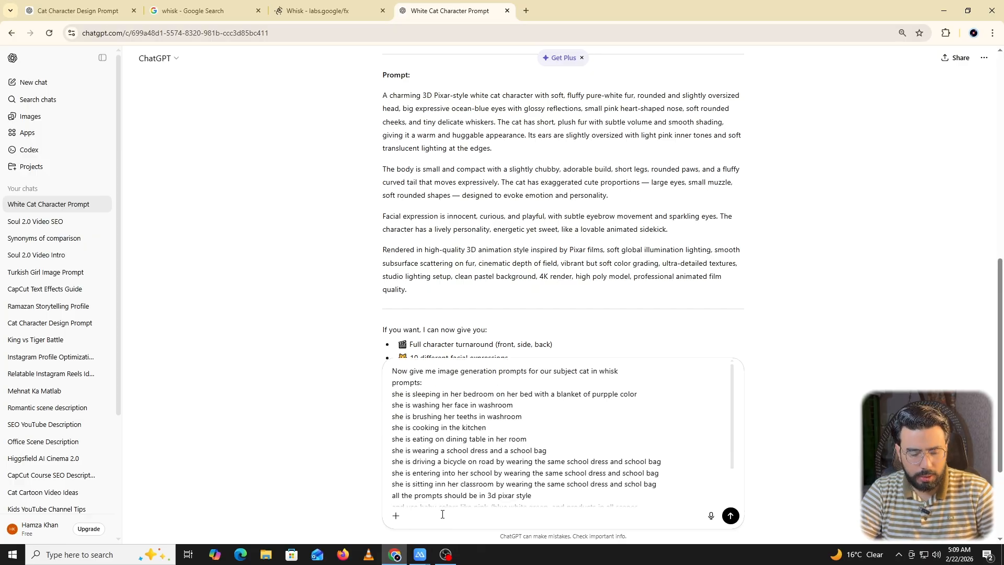
pyautogui.scroll(5, 419, 389)
pyautogui.scroll(-7, 419, 389)
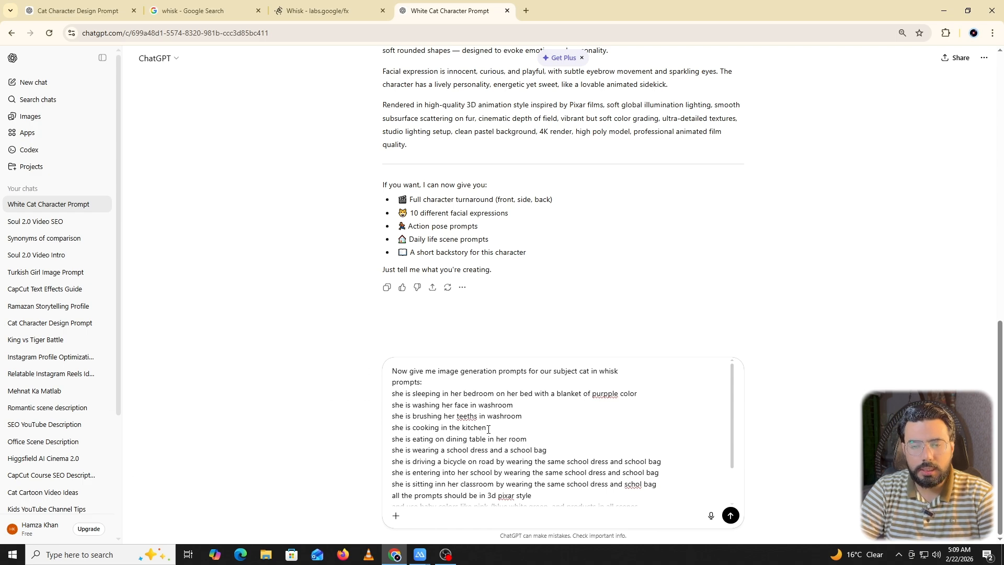
pyautogui.scroll(-1, 425, 434)
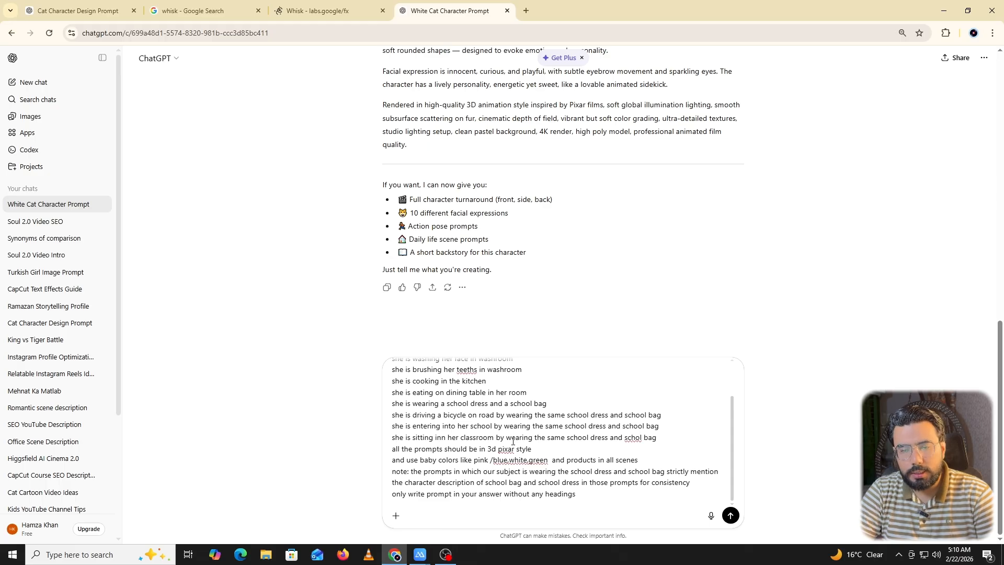
pyautogui.moveTo(496, 415); pyautogui.dragTo(669, 416)
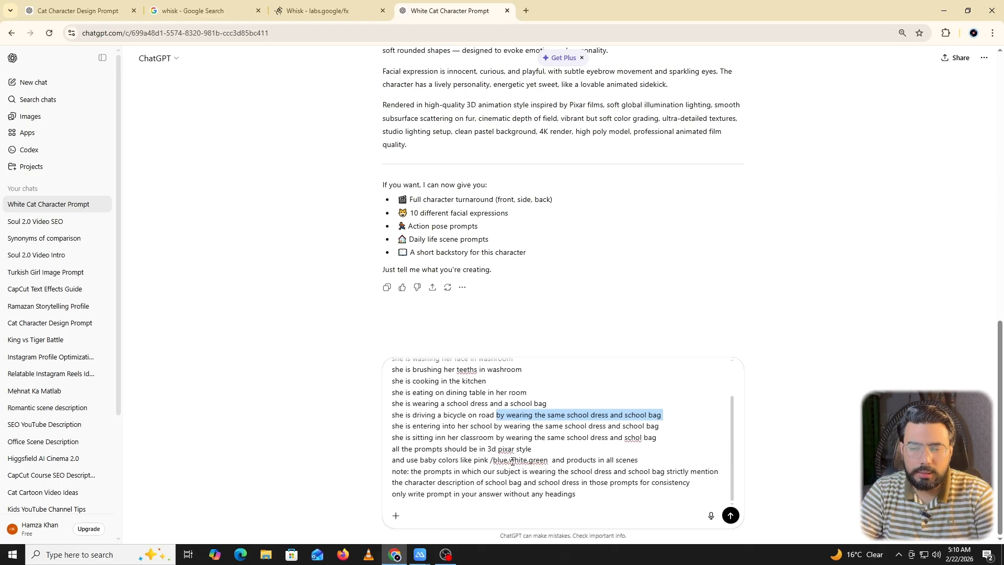
pyautogui.click(398, 450)
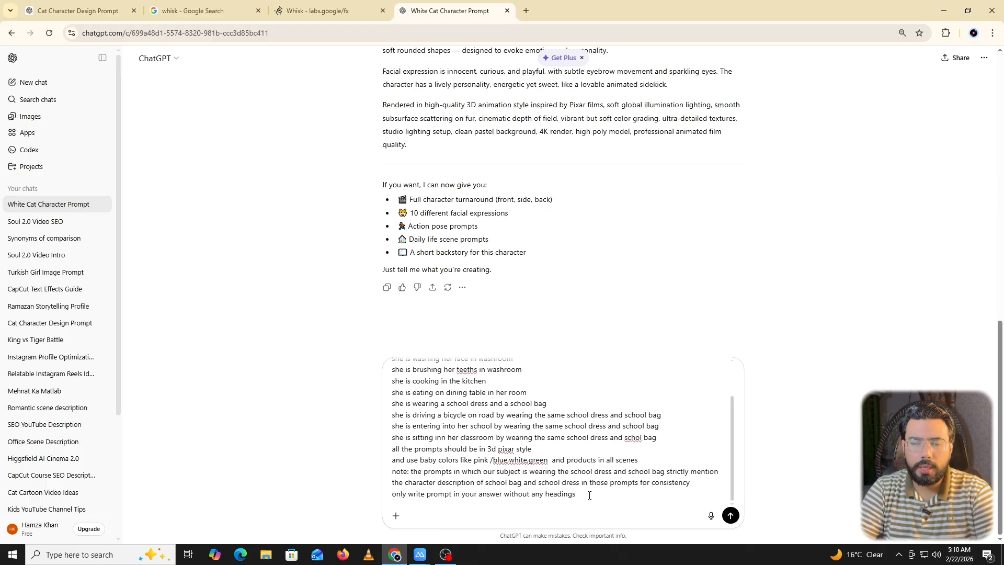
pyautogui.moveTo(589, 494); pyautogui.dragTo(392, 495)
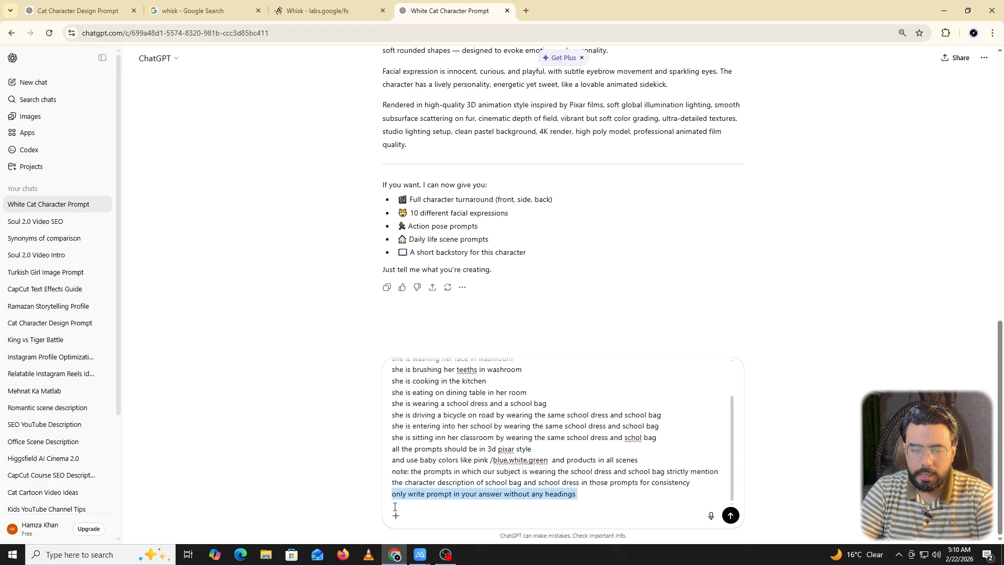
# Search Google for "auto whisk" in a new tab.
pyautogui.click(335, 10)
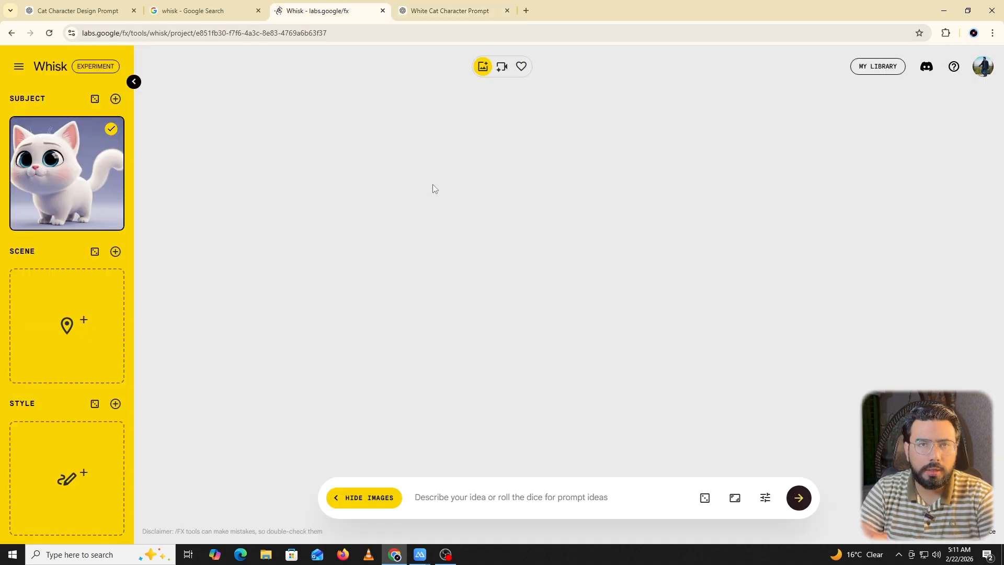
pyautogui.click(526, 11)
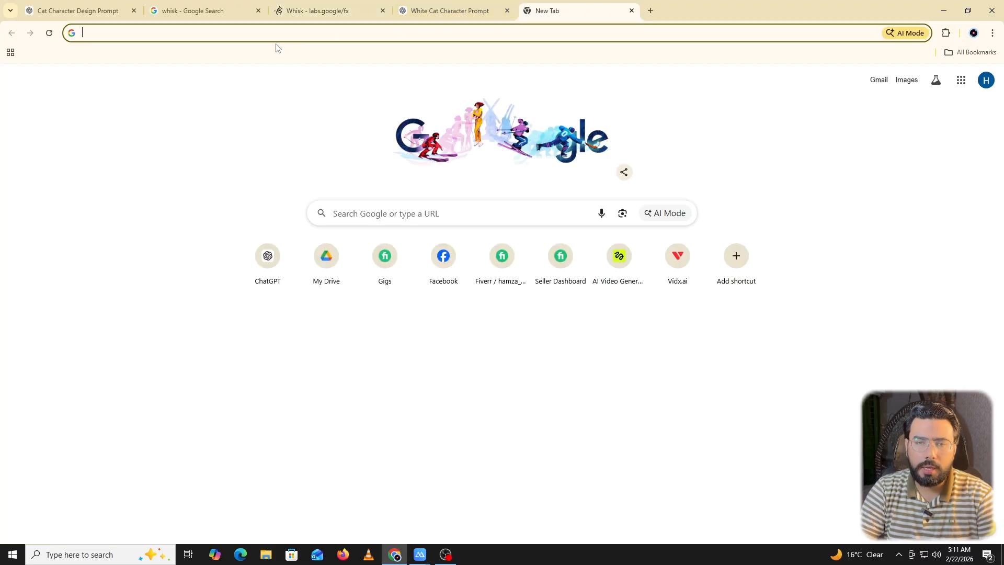
pyautogui.write('whisk automa')
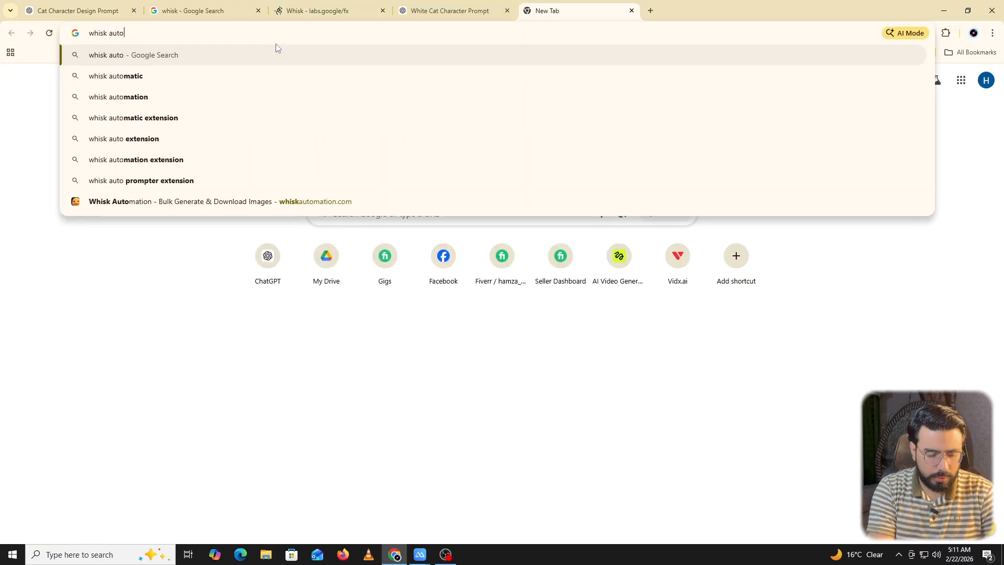
pyautogui.press('BackSpace')
pyautogui.press('BackSpace')
pyautogui.press('BackSpace')
pyautogui.press('BackSpace')
pyautogui.press('BackSpace')
pyautogui.press('BackSpace')
pyautogui.press('BackSpace')
pyautogui.press('BackSpace')
pyautogui.press('BackSpace')
pyautogui.press('BackSpace')
pyautogui.press('BackSpace')
pyautogui.press('BackSpace')
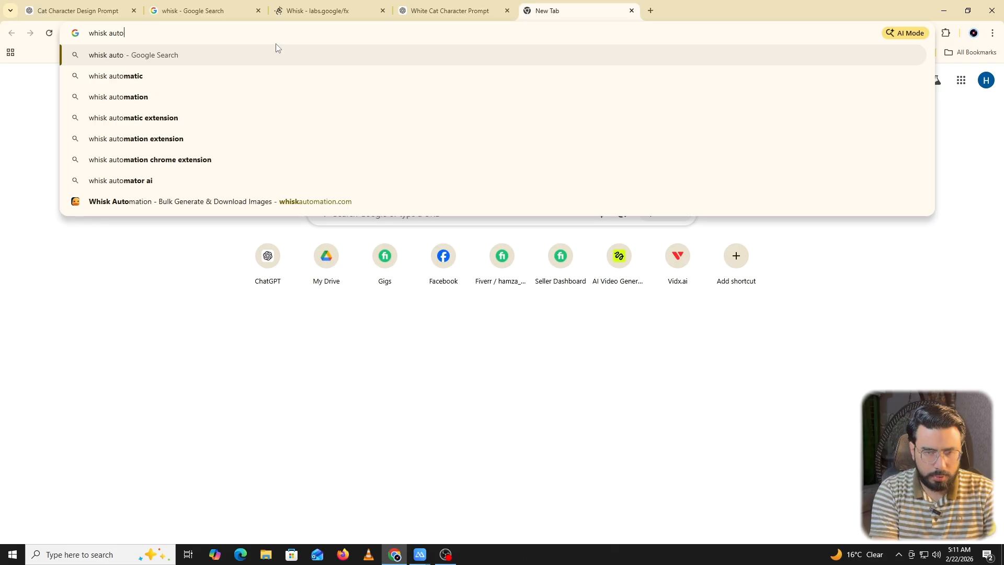
pyautogui.write('at')
pyautogui.press('BackSpace')
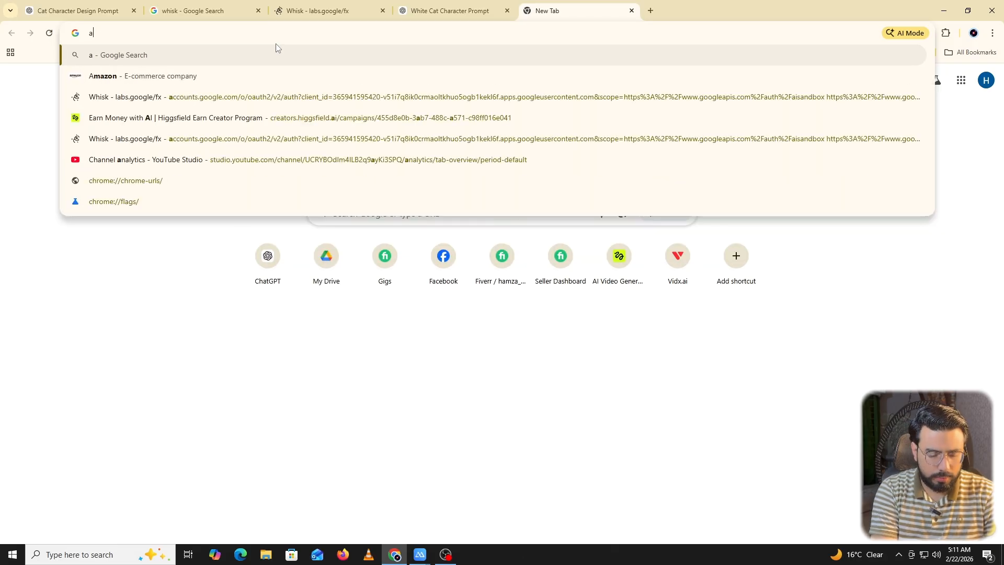
pyautogui.write('uto whisk')
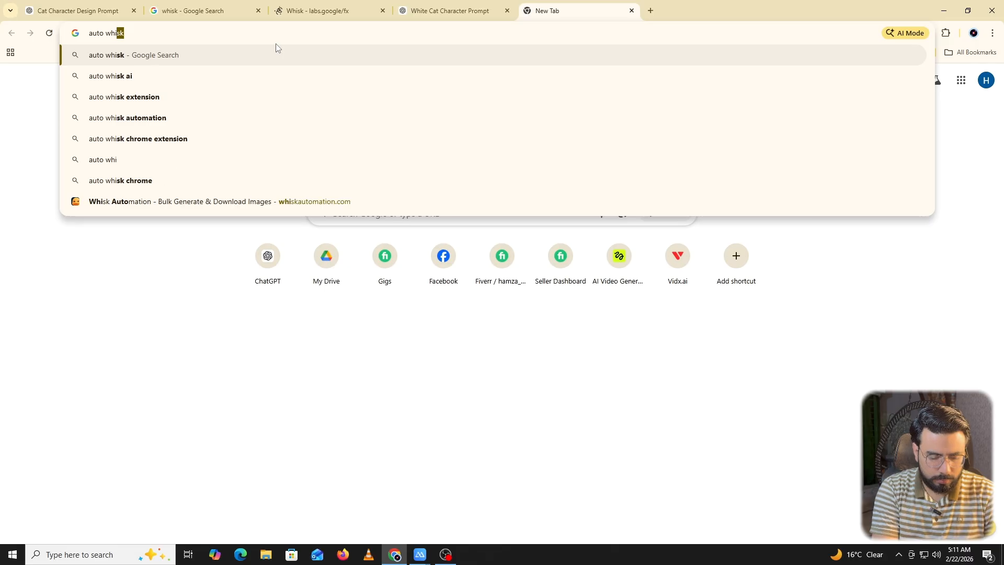
pyautogui.press('Return')
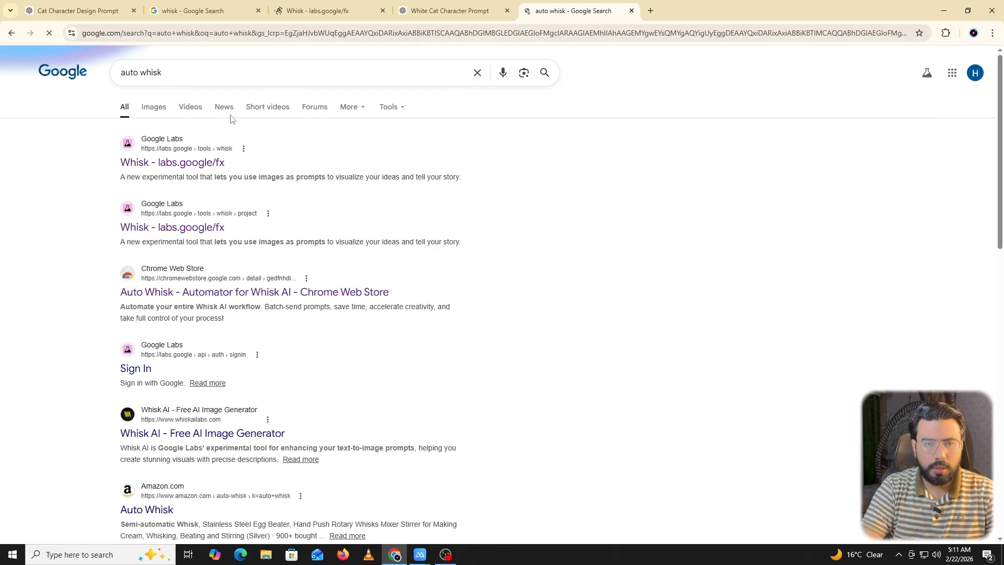
# Open the Chrome Web Store page of "Auto Whisk - Automator for Whisk AI" and install the extension.
pyautogui.click(153, 293)
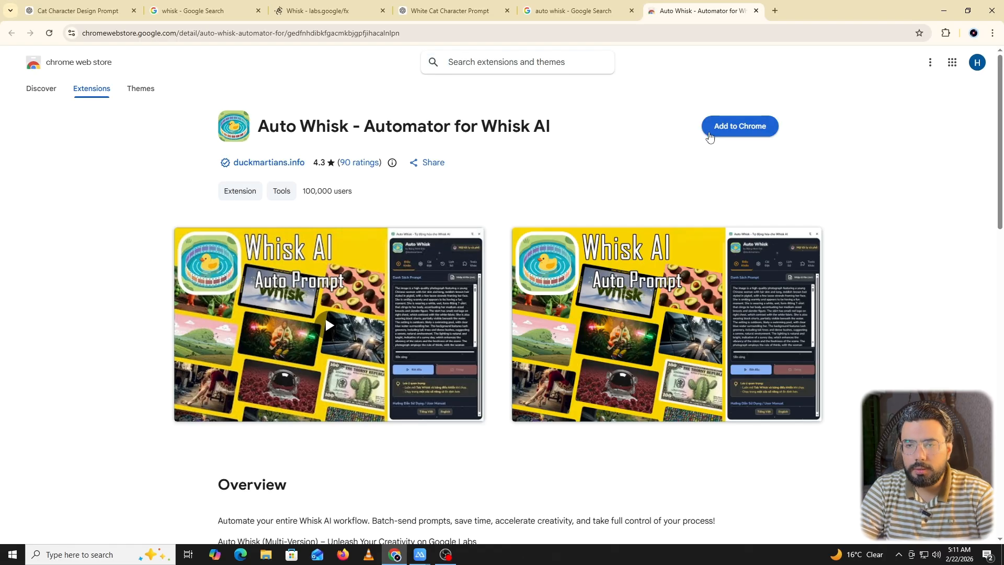
pyautogui.click(716, 128)
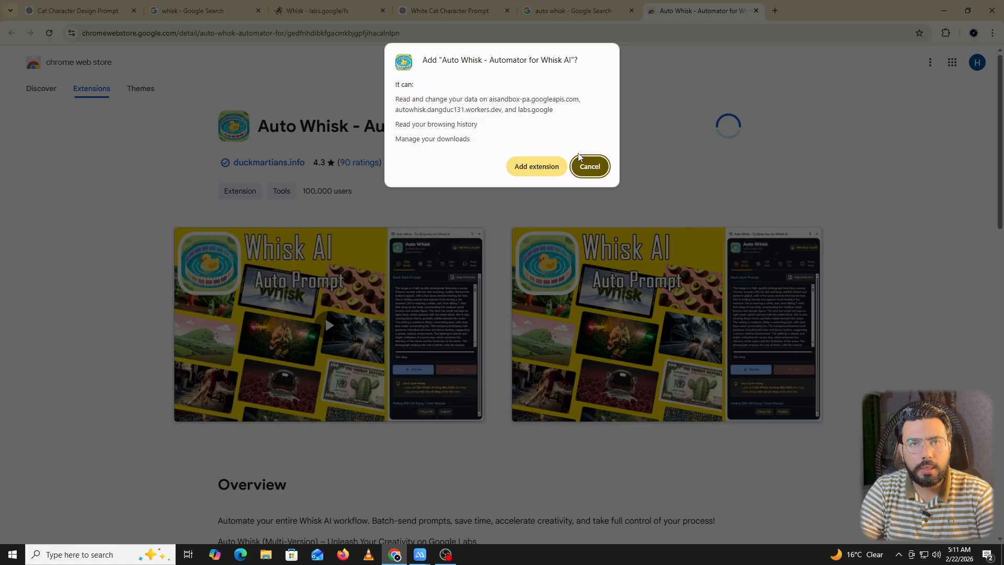
pyautogui.click(538, 170)
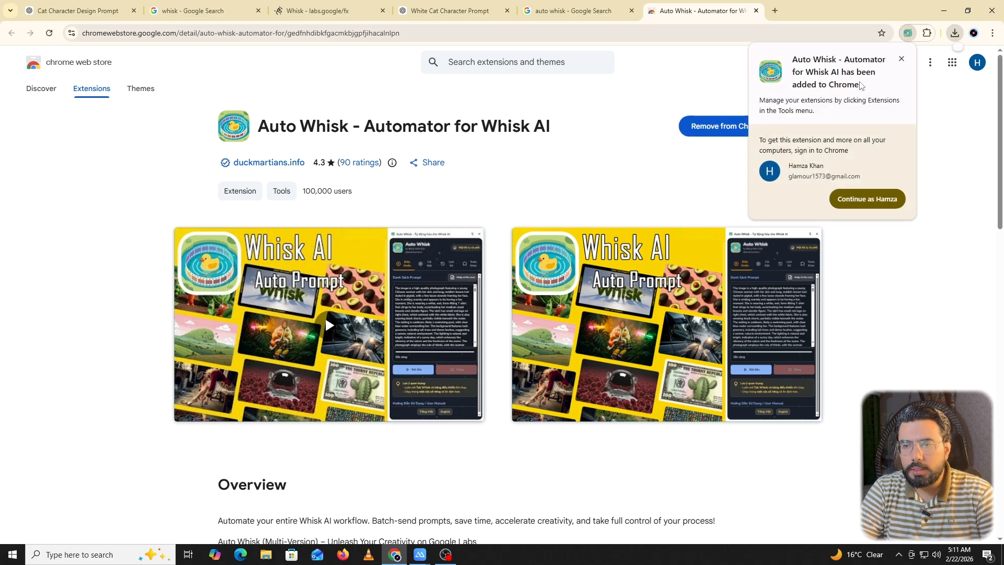
pyautogui.click(900, 58)
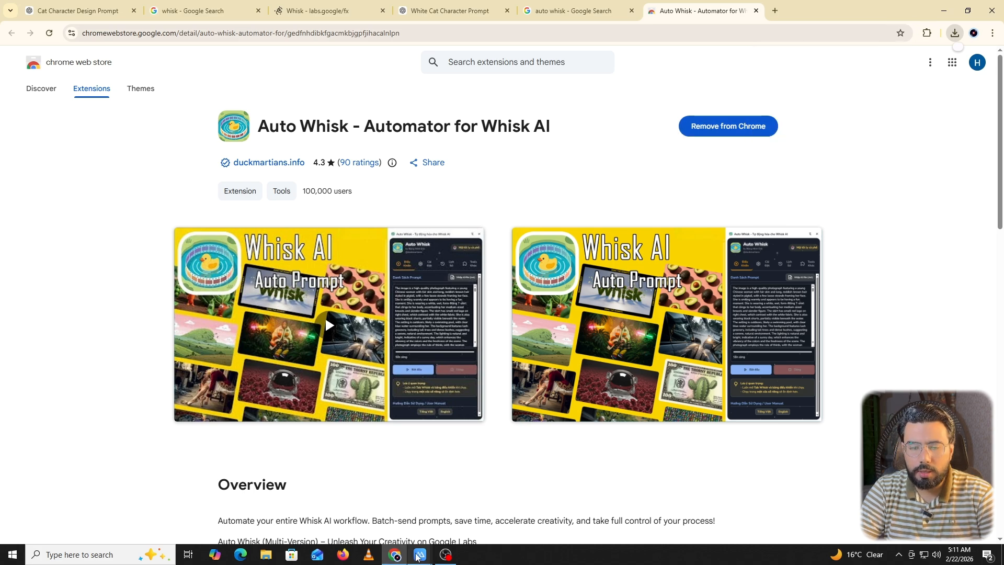
pyautogui.moveTo(400, 557)
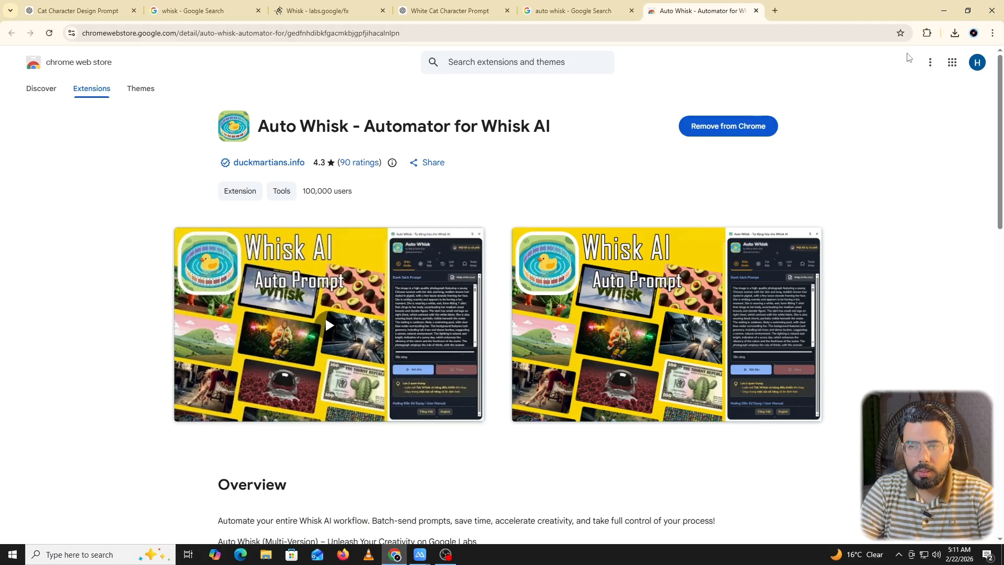
# Return to the White Cat Character Prompt chat in ChatGPT and send the pasted request for the cat's scene prompts.
pyautogui.click(584, 4)
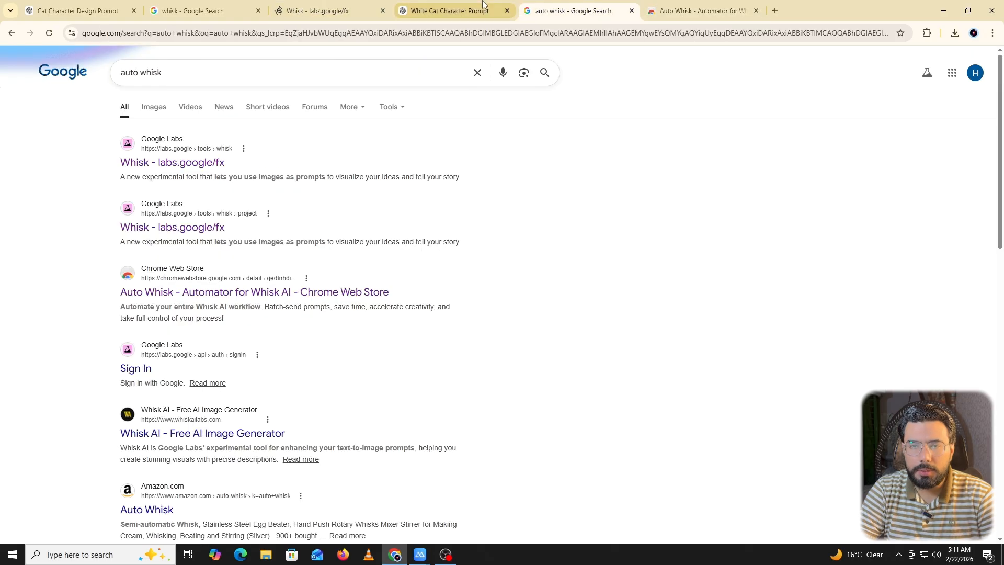
pyautogui.click(484, 6)
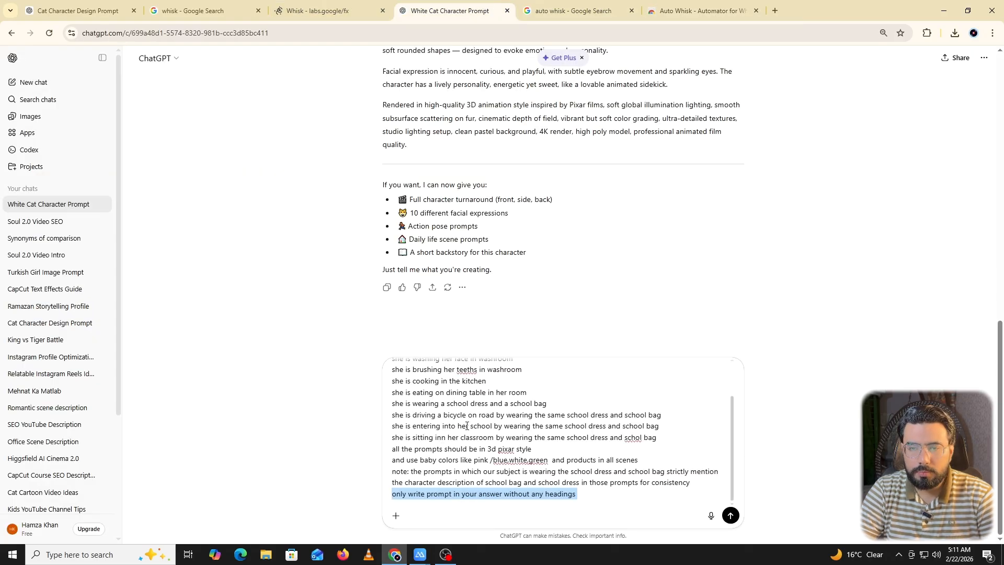
pyautogui.scroll(2, 467, 425)
pyautogui.scroll(-2, 440, 416)
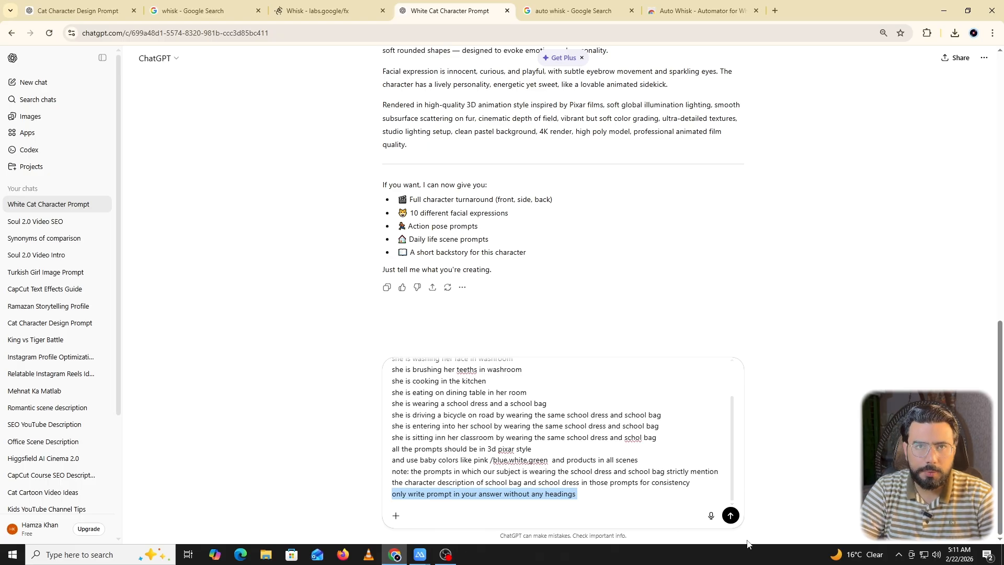
pyautogui.click(732, 516)
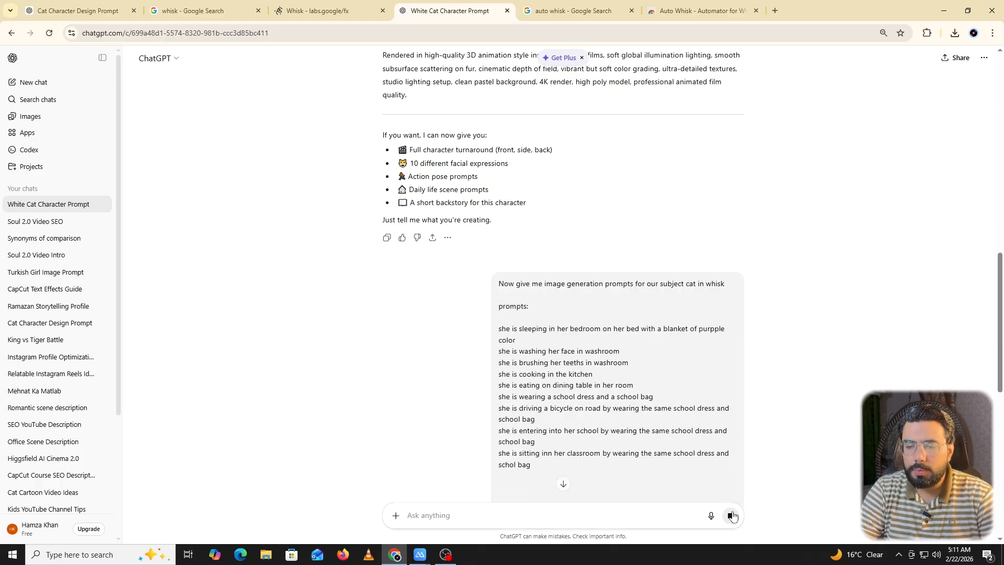
# Examine the scene prompts ChatGPT is writing and compare them with the scenes listed in the request.
pyautogui.scroll(5, 496, 212)
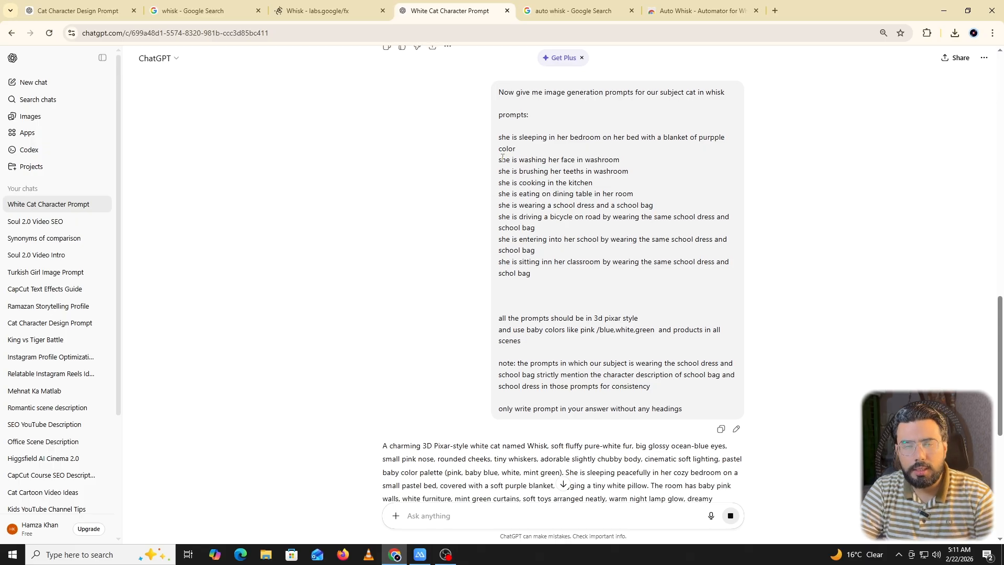
pyautogui.moveTo(498, 142); pyautogui.dragTo(621, 140)
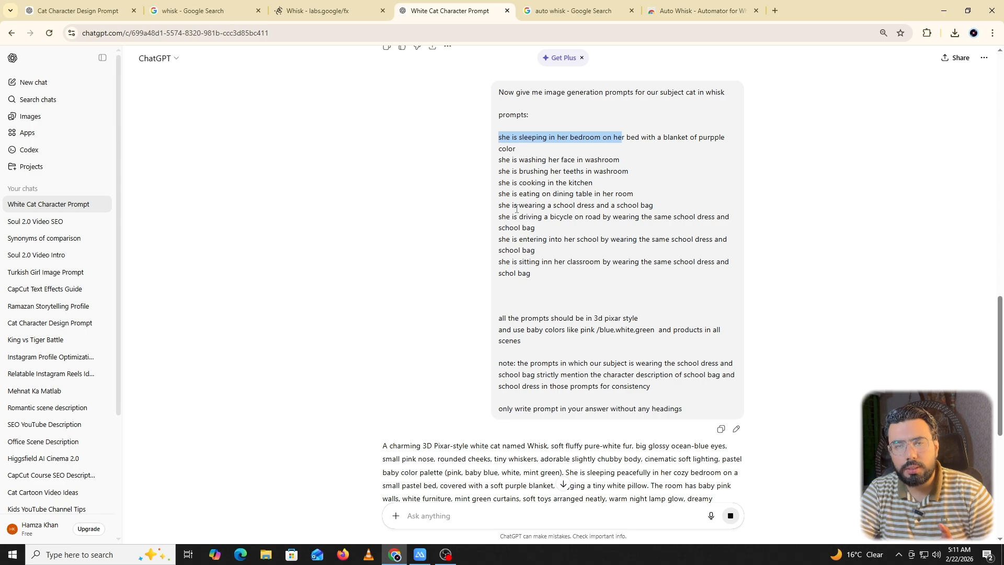
pyautogui.scroll(-7, 517, 173)
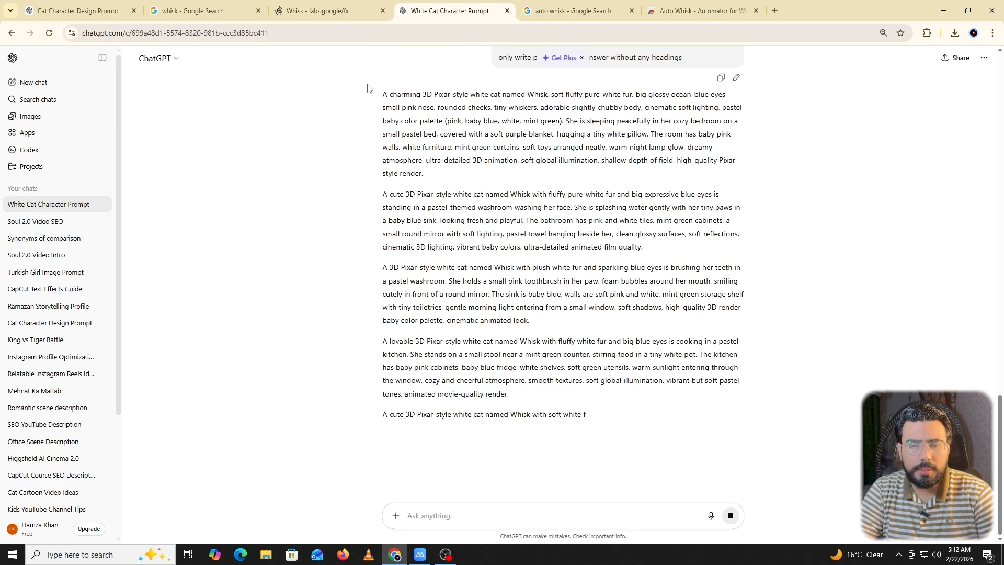
pyautogui.moveTo(373, 96); pyautogui.dragTo(651, 415)
pyautogui.scroll(-2, 328, 175)
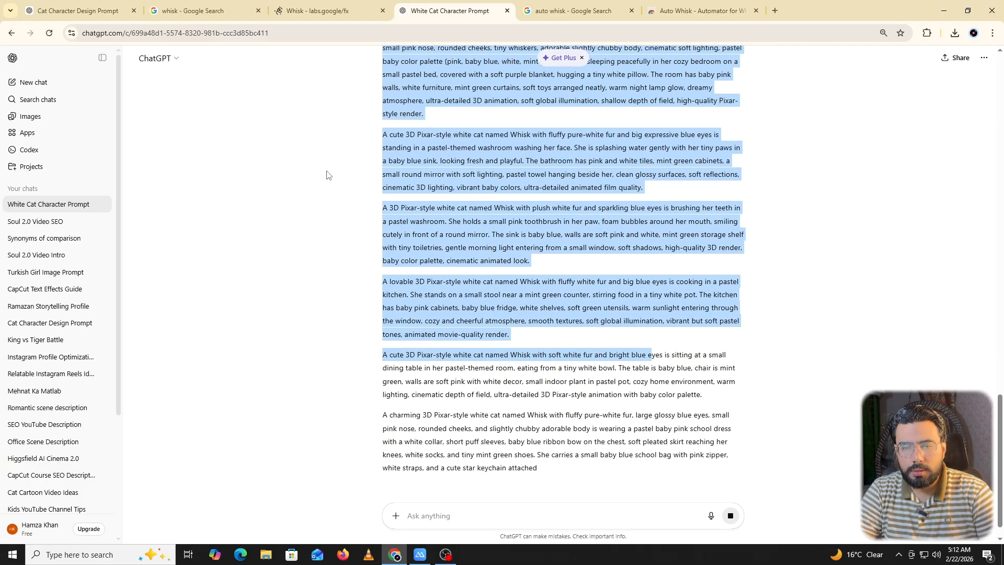
pyautogui.scroll(-1, 329, 175)
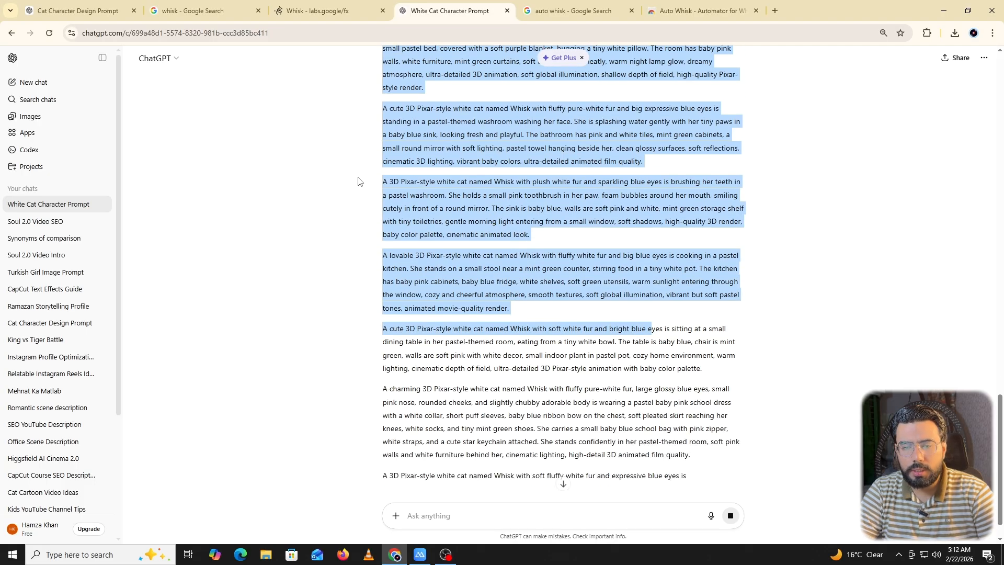
pyautogui.scroll(8, 358, 181)
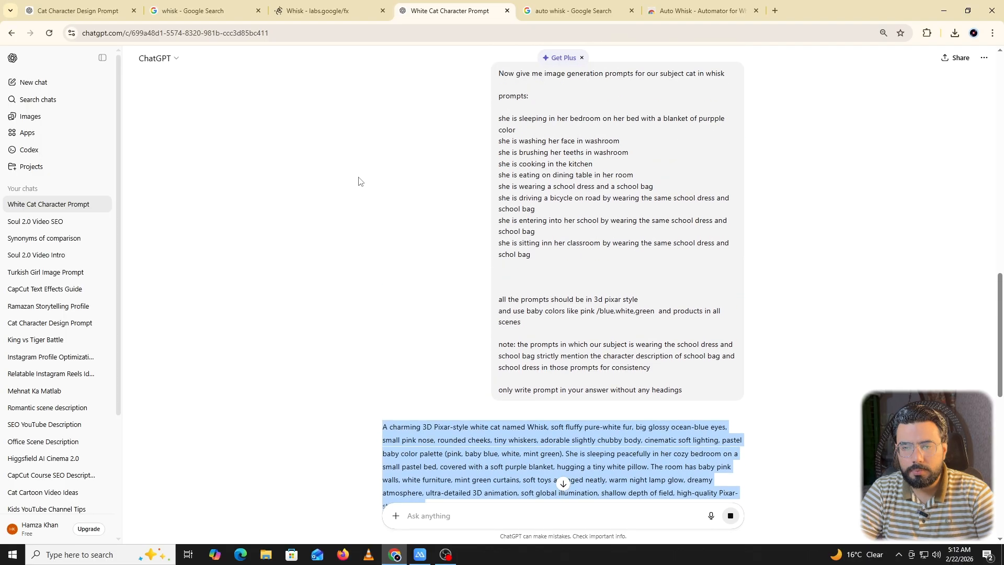
pyautogui.scroll(10, 359, 181)
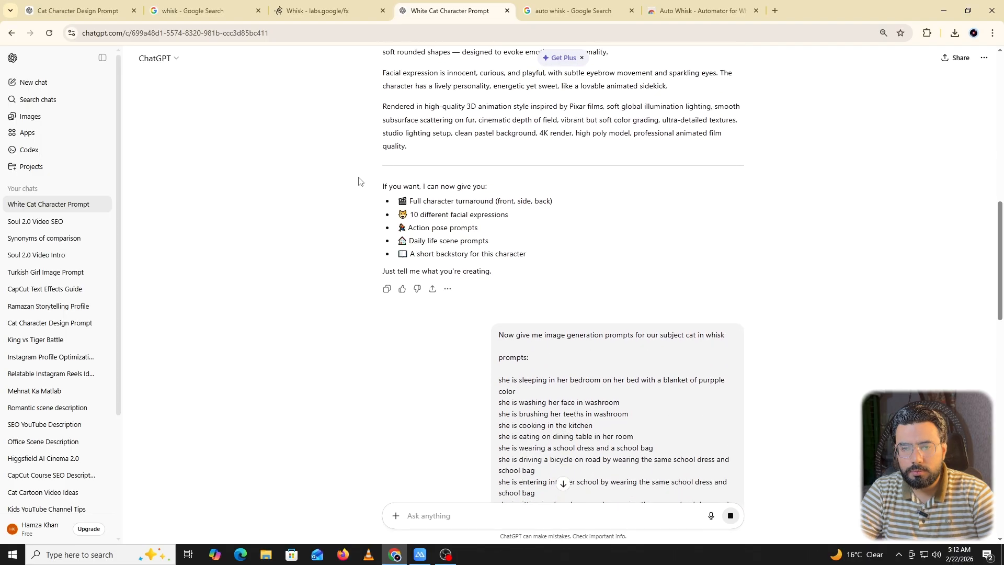
pyautogui.scroll(1, 359, 181)
pyautogui.scroll(-11, 358, 182)
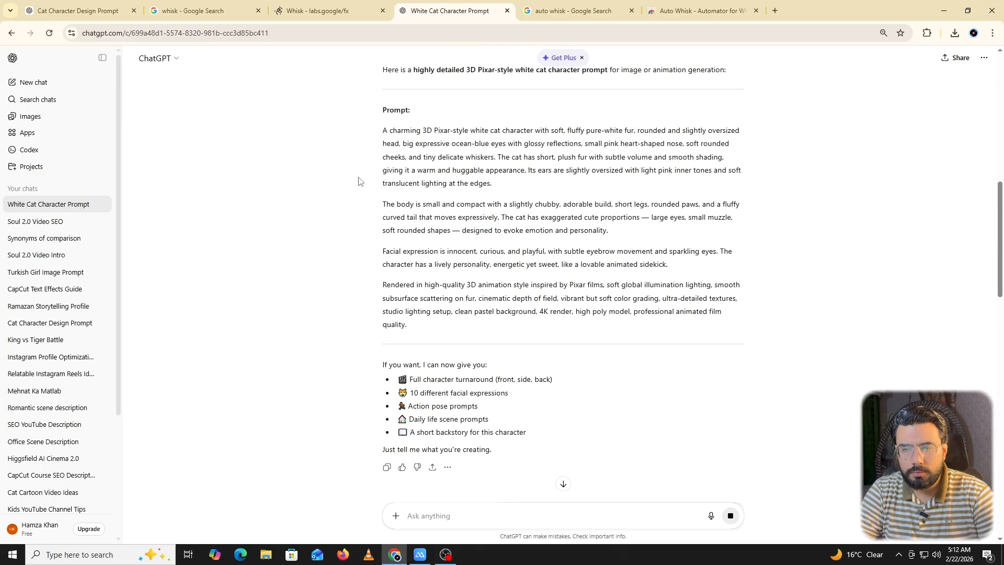
# Copy all the scene prompts in ChatGPT's reply and highlight the request's instruction to write only prompts without headings.
pyautogui.moveTo(380, 116); pyautogui.dragTo(584, 558)
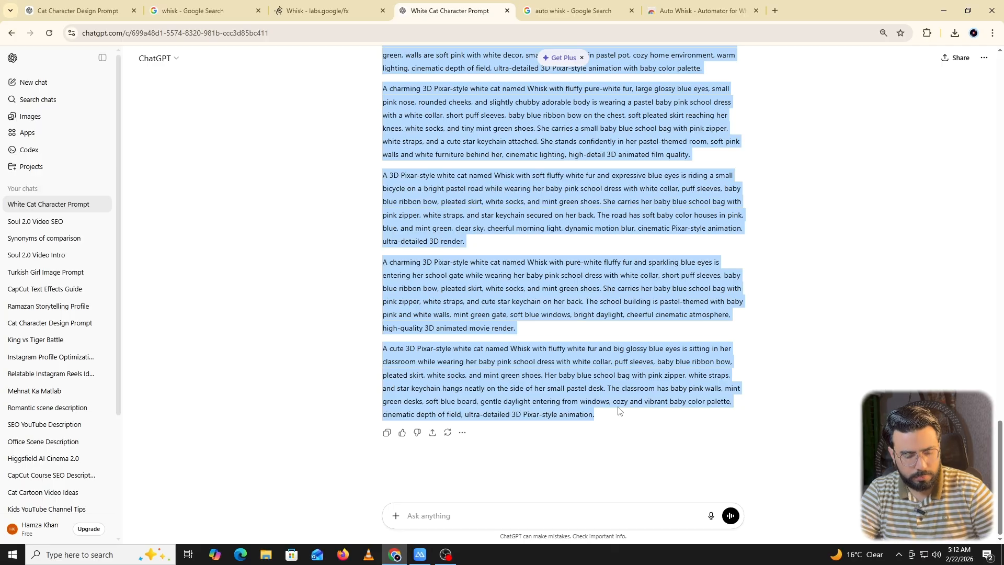
pyautogui.scroll(15, 551, 323)
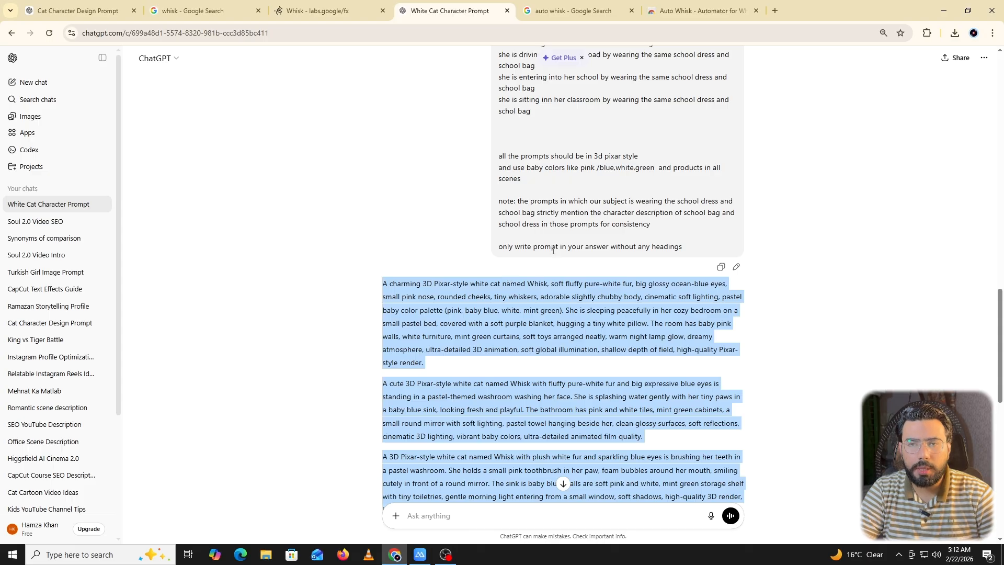
pyautogui.scroll(3, 552, 250)
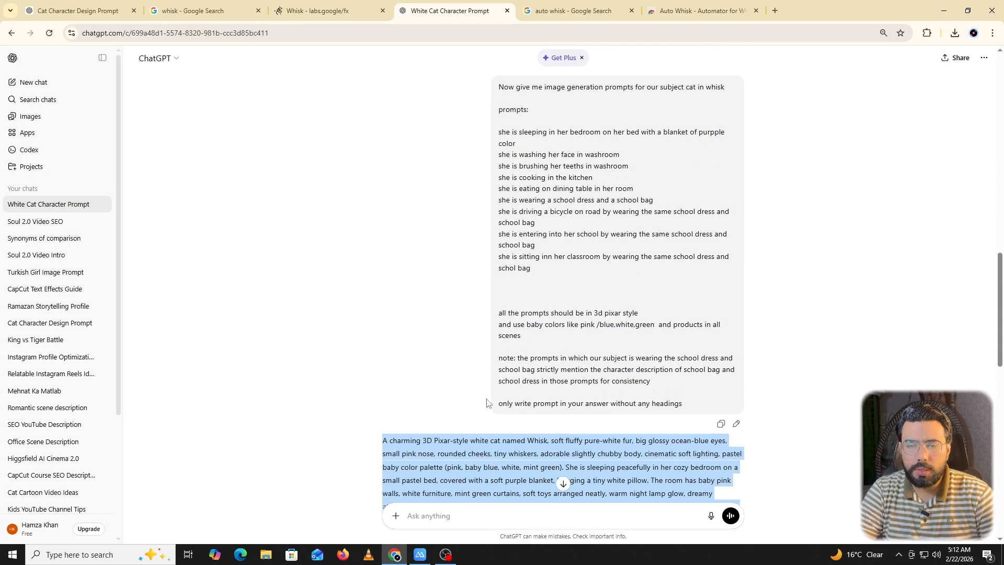
pyautogui.moveTo(496, 406); pyautogui.dragTo(686, 414)
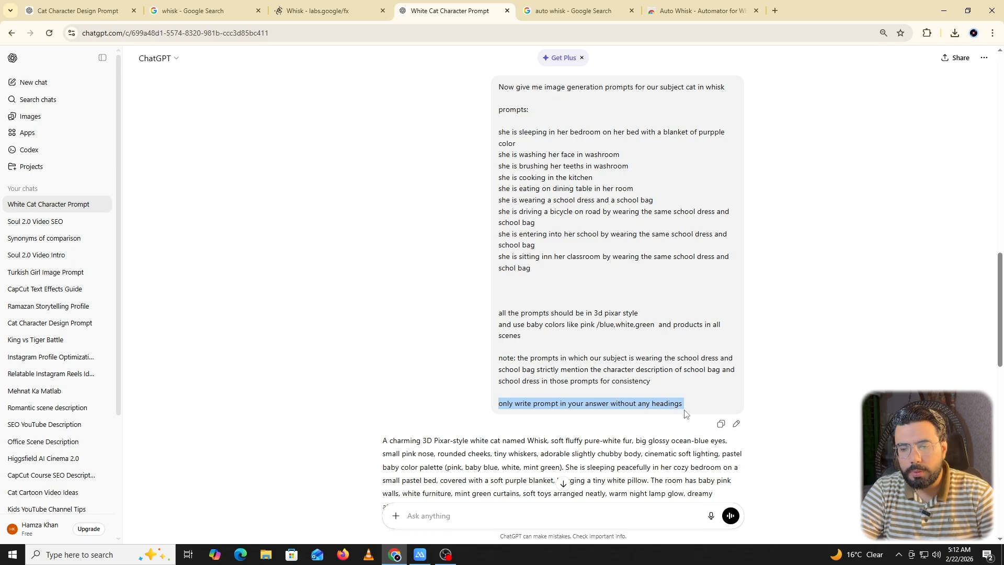
pyautogui.scroll(-4, 414, 418)
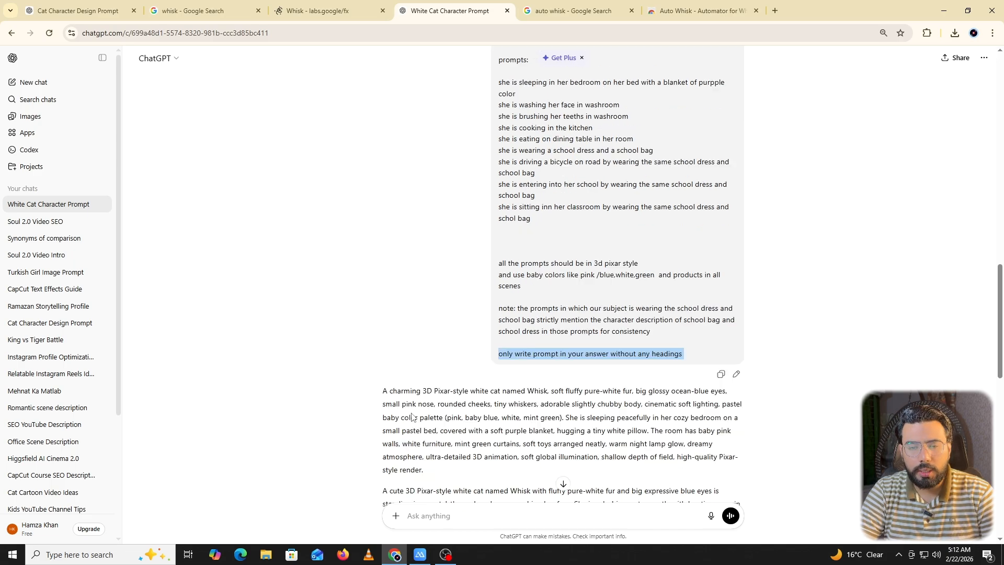
pyautogui.scroll(-6, 413, 247)
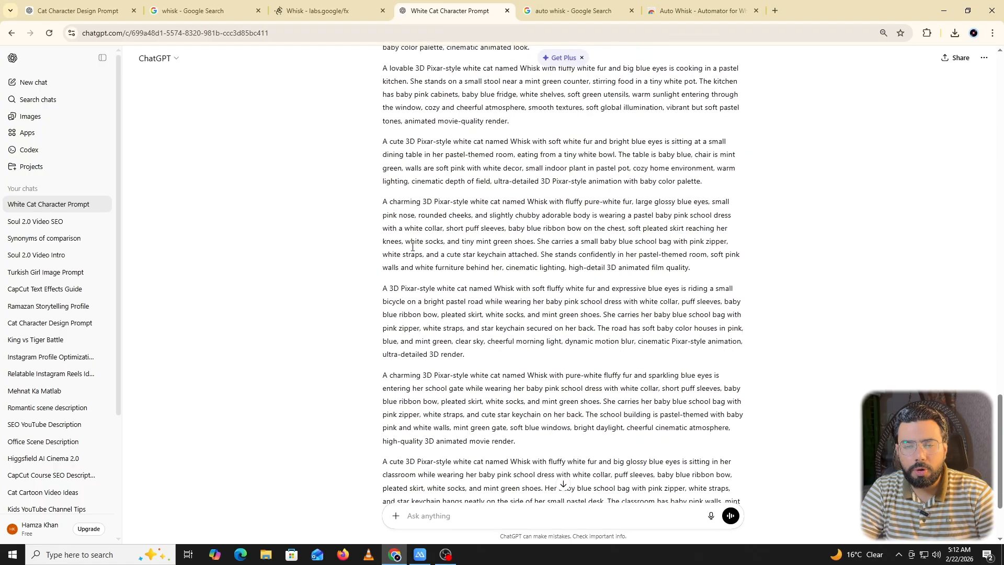
# Switch to the Whisk project, open the Auto Whisk extension, set its language to English and open Version 7.5.1 (DOM).
pyautogui.click(310, 9)
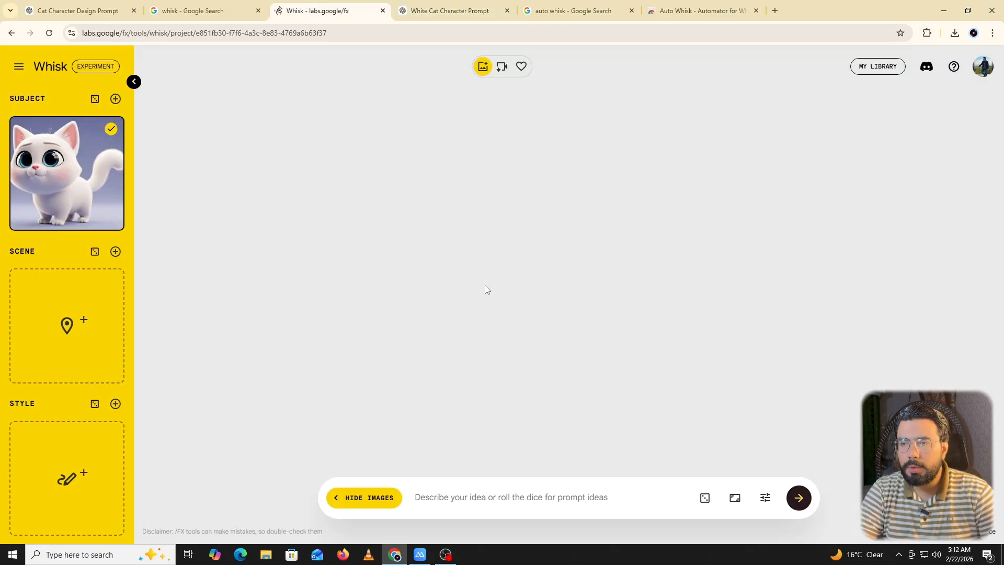
pyautogui.click(927, 34)
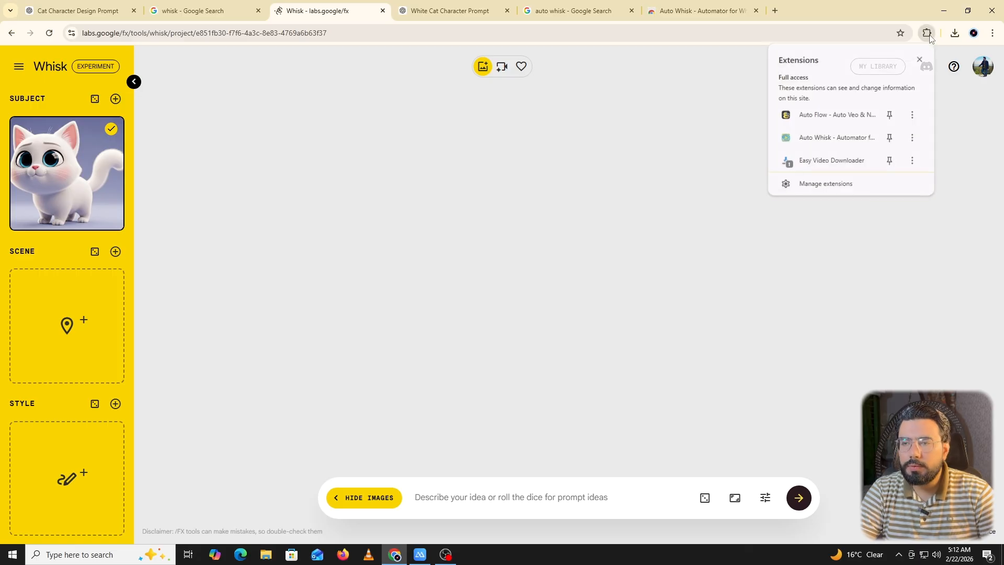
pyautogui.click(820, 138)
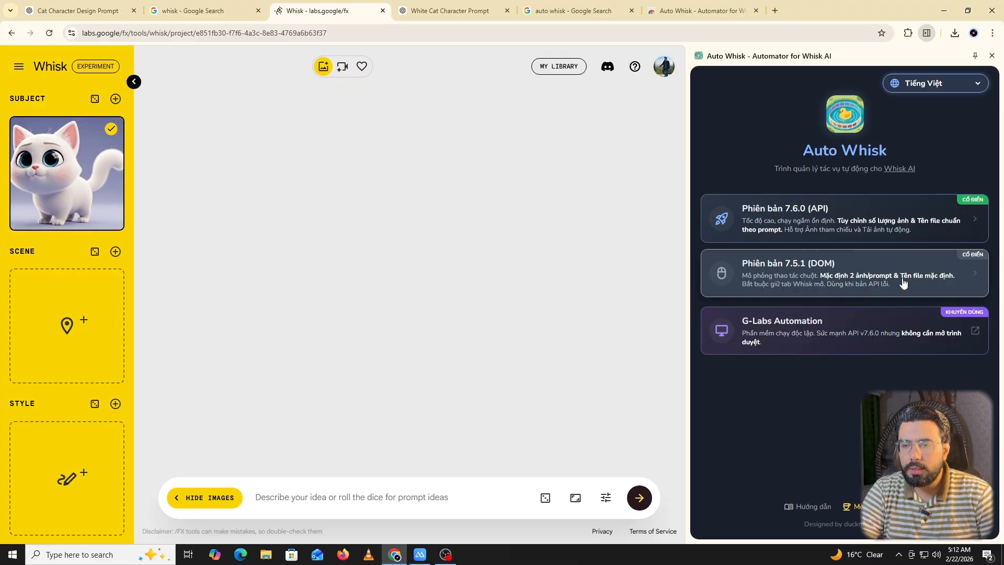
pyautogui.click(962, 82)
pyautogui.click(932, 110)
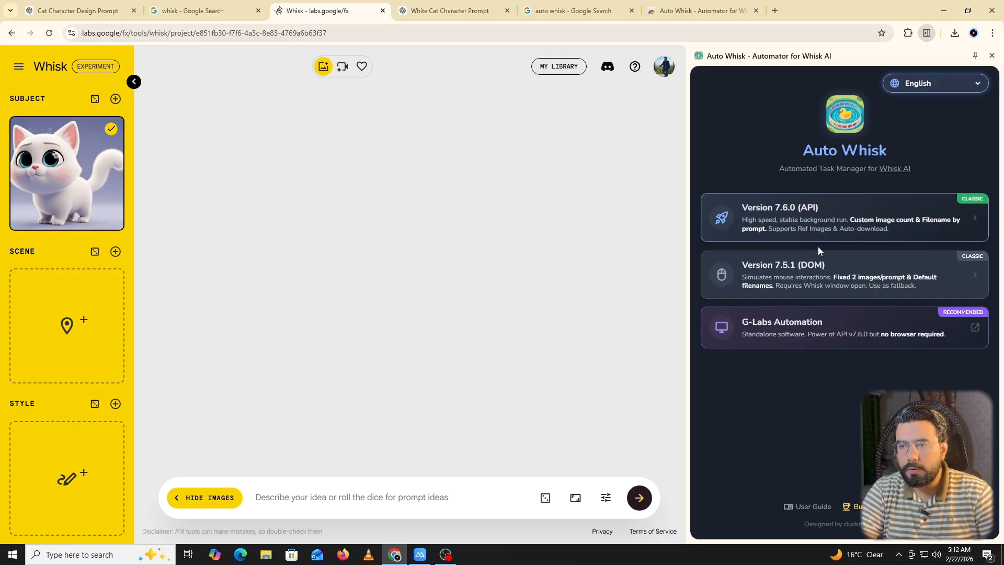
pyautogui.click(779, 273)
# Paste the copied scene prompts into Auto Whisk's prompt list and set the runs per prompt to 2.
pyautogui.click(778, 201)
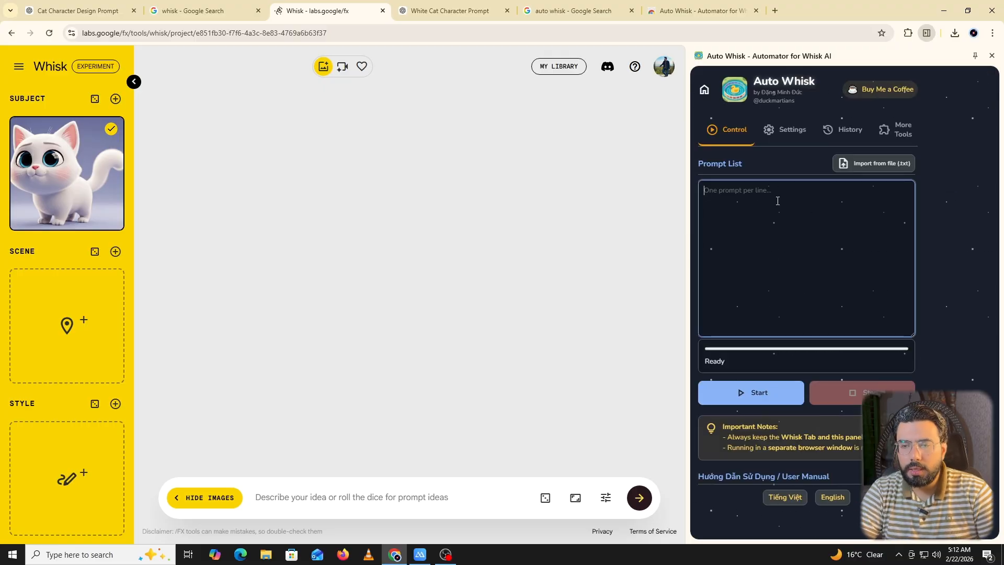
pyautogui.hotkey('ctrl', 'v')
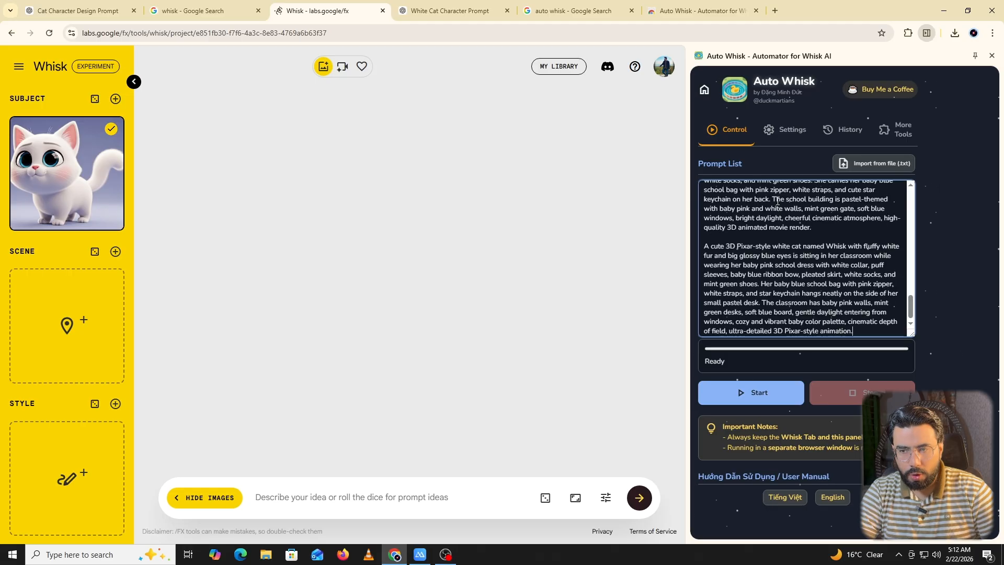
pyautogui.click(785, 131)
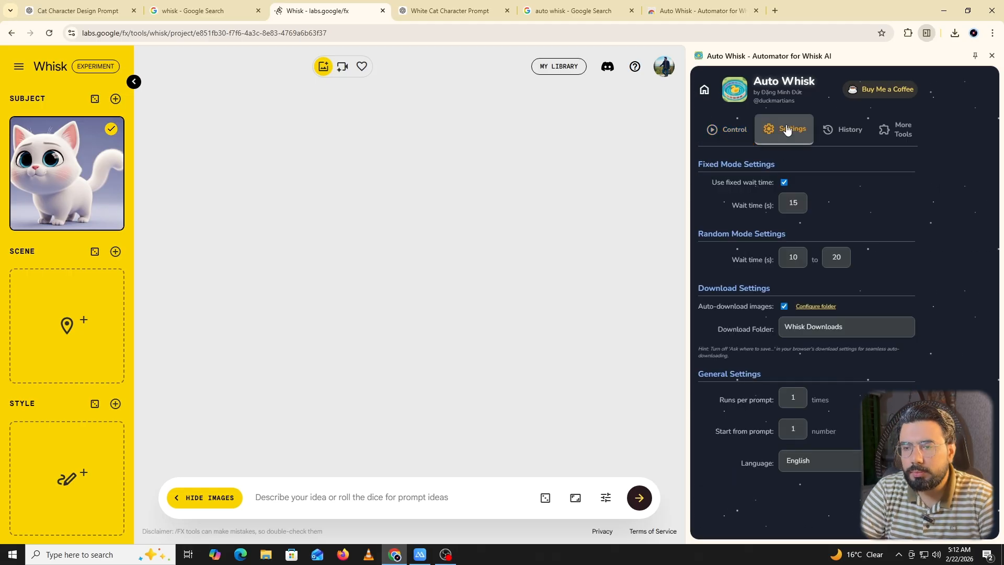
pyautogui.click(800, 394)
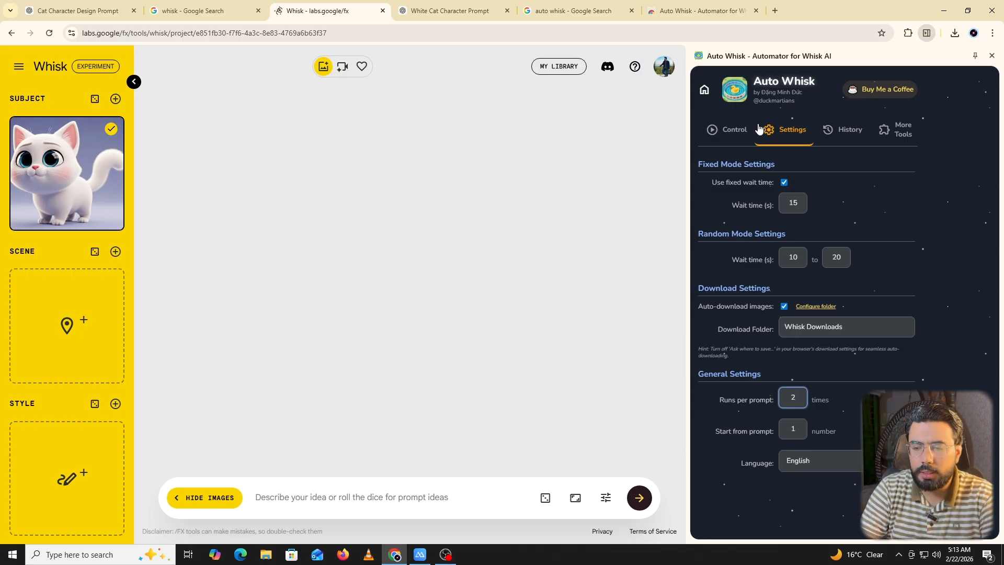
# Start the Auto Whisk prompt run on the current Whisk project.
pyautogui.click(738, 130)
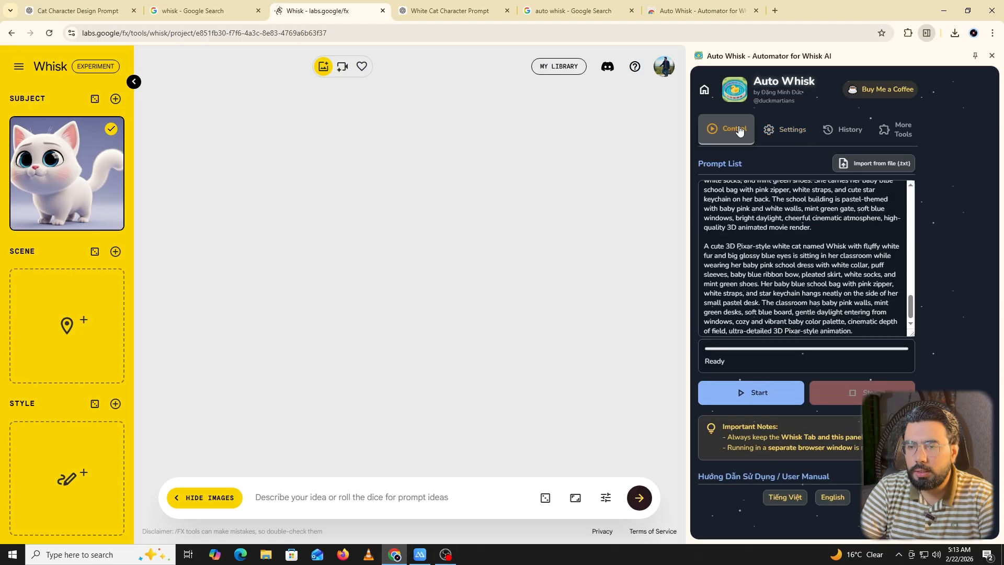
pyautogui.click(738, 397)
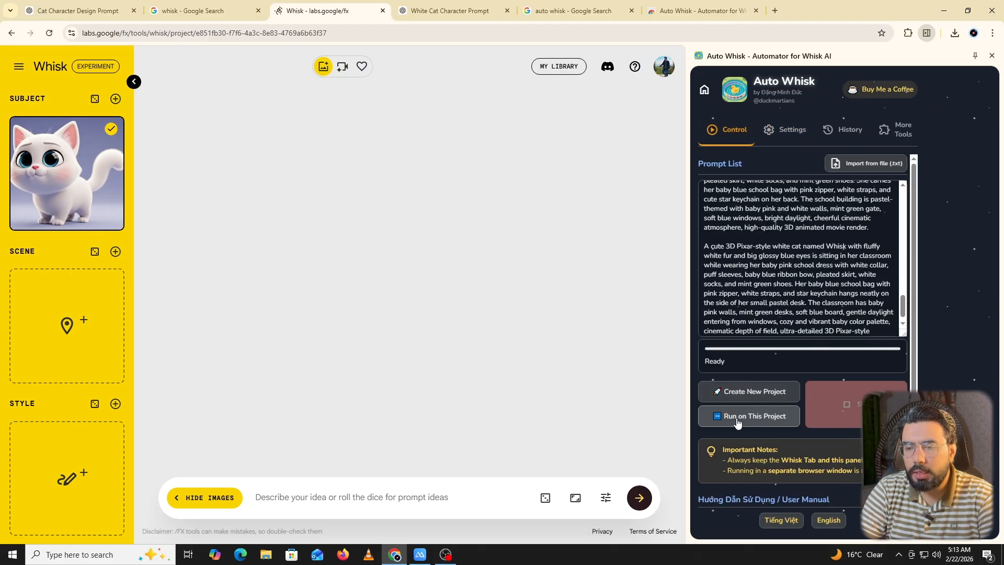
pyautogui.click(737, 417)
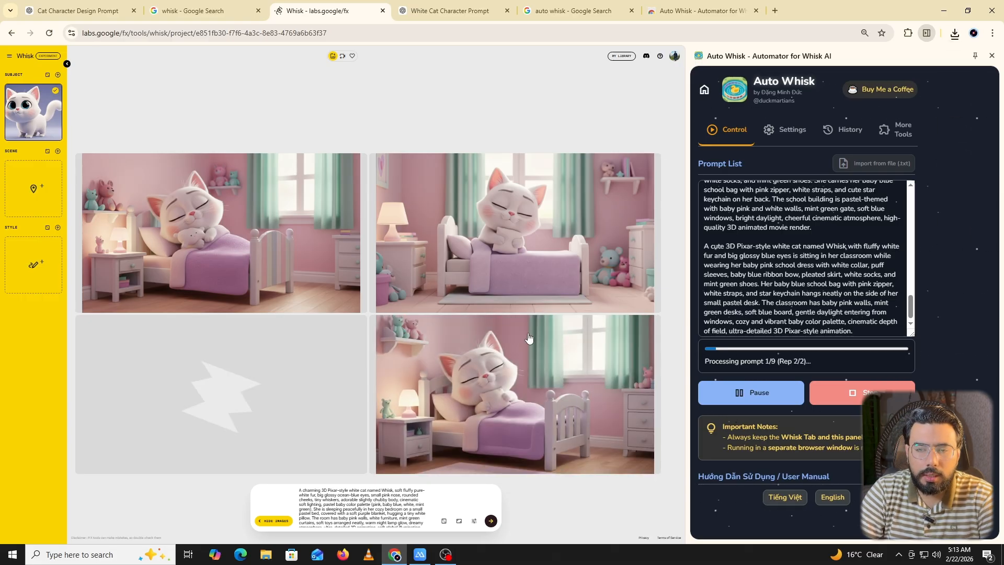
# Examine the generated bedroom, face-washing, tooth-brushing and kitchen images for a consistent cat character while the run continues.
pyautogui.moveTo(490, 225)
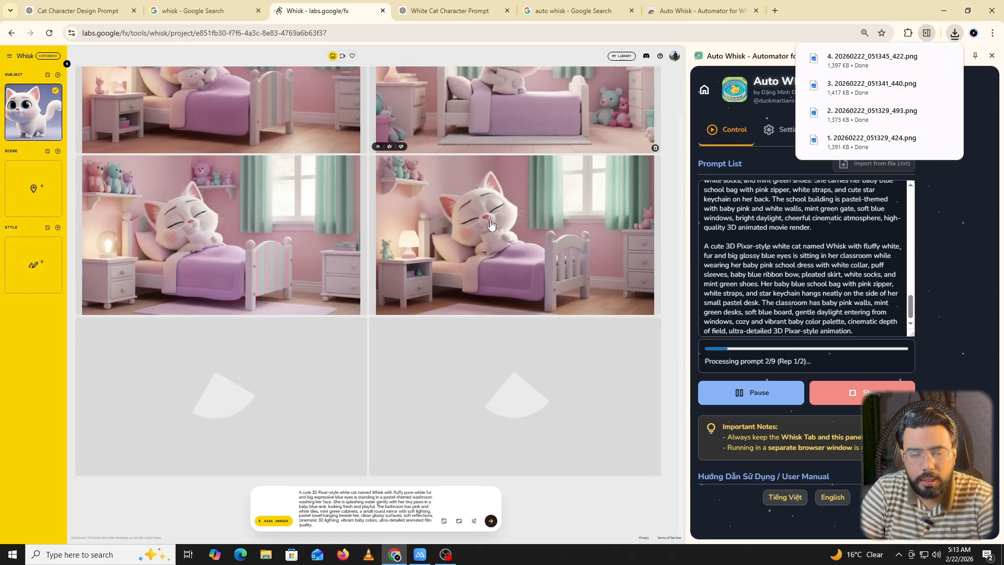
pyautogui.scroll(2, 477, 223)
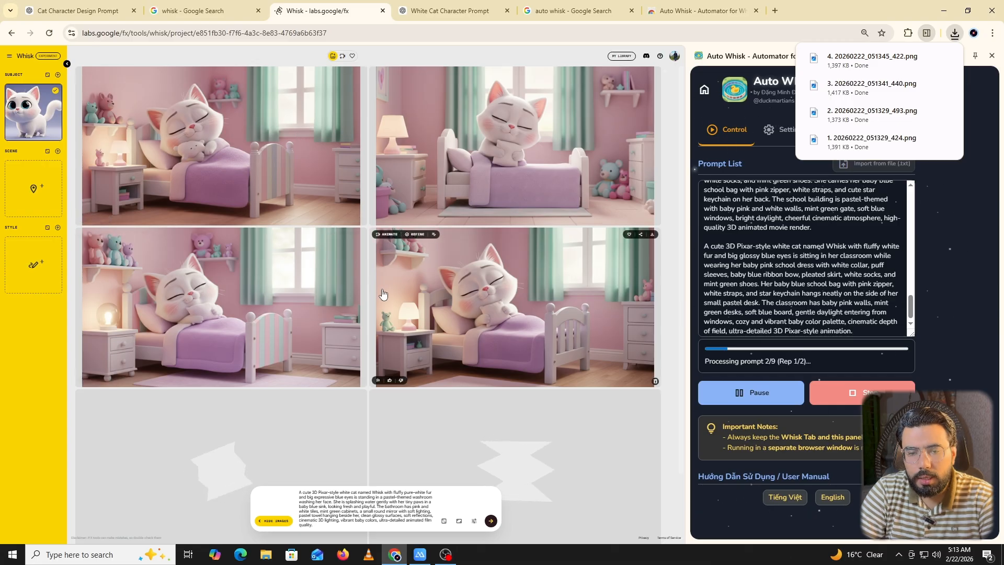
pyautogui.scroll(-2, 382, 294)
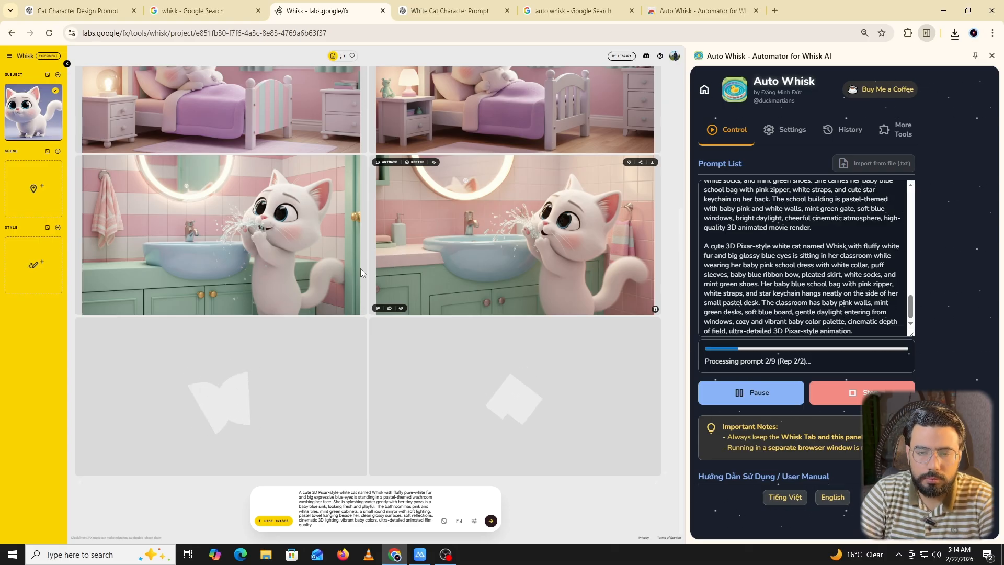
pyautogui.scroll(1, 364, 275)
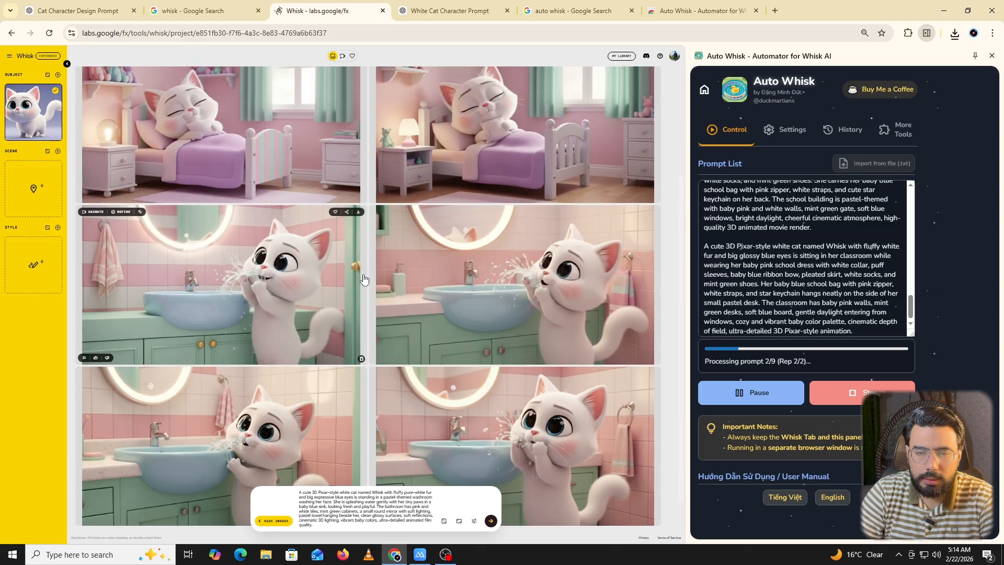
pyautogui.scroll(3, 364, 279)
pyautogui.scroll(-4, 364, 279)
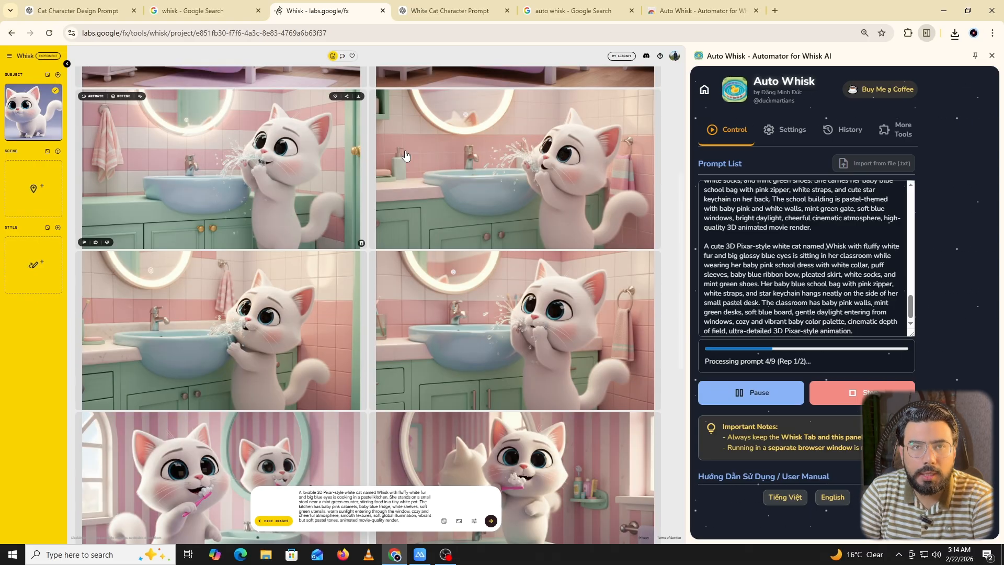
pyautogui.scroll(-5, 357, 277)
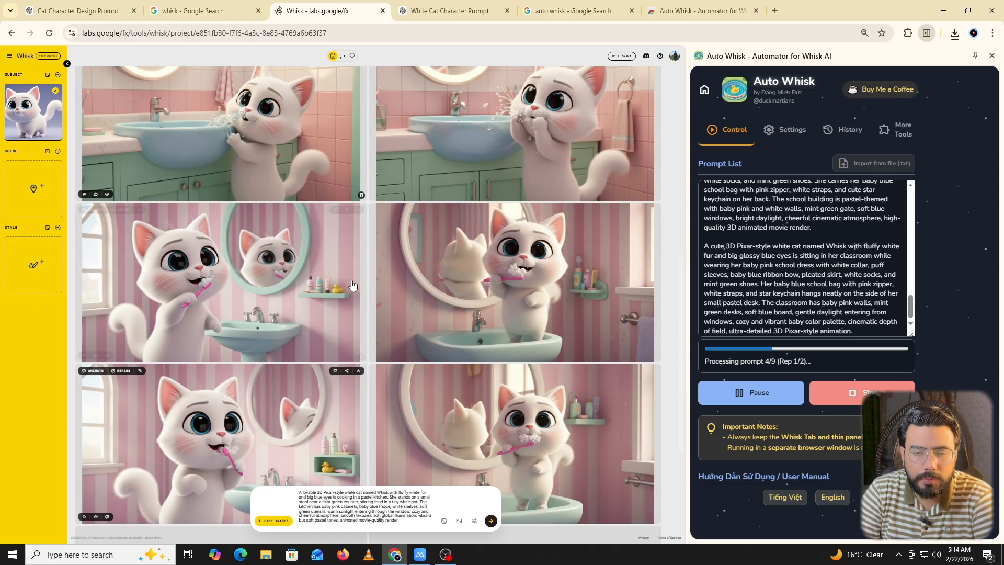
pyautogui.scroll(-1, 352, 285)
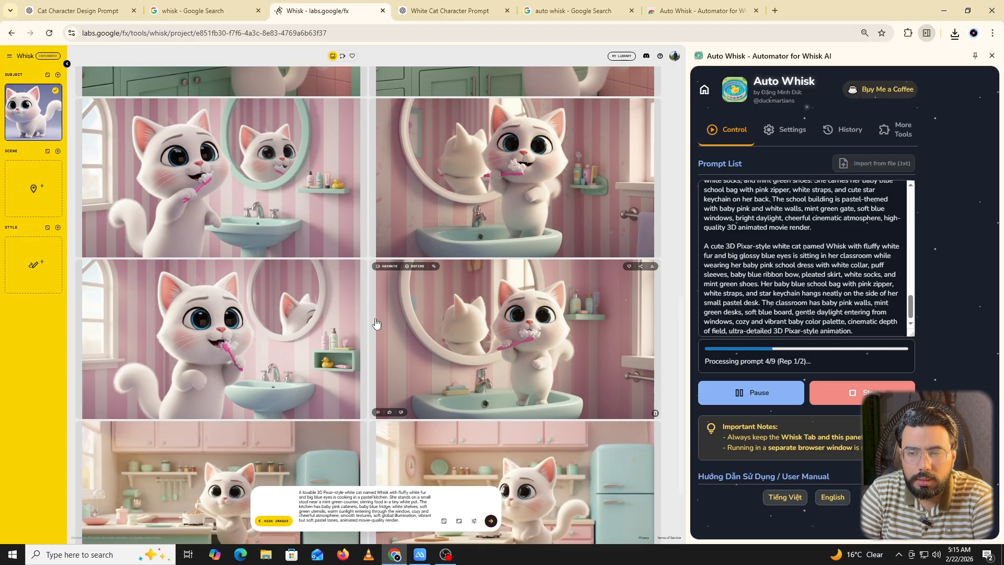
pyautogui.scroll(-2, 326, 314)
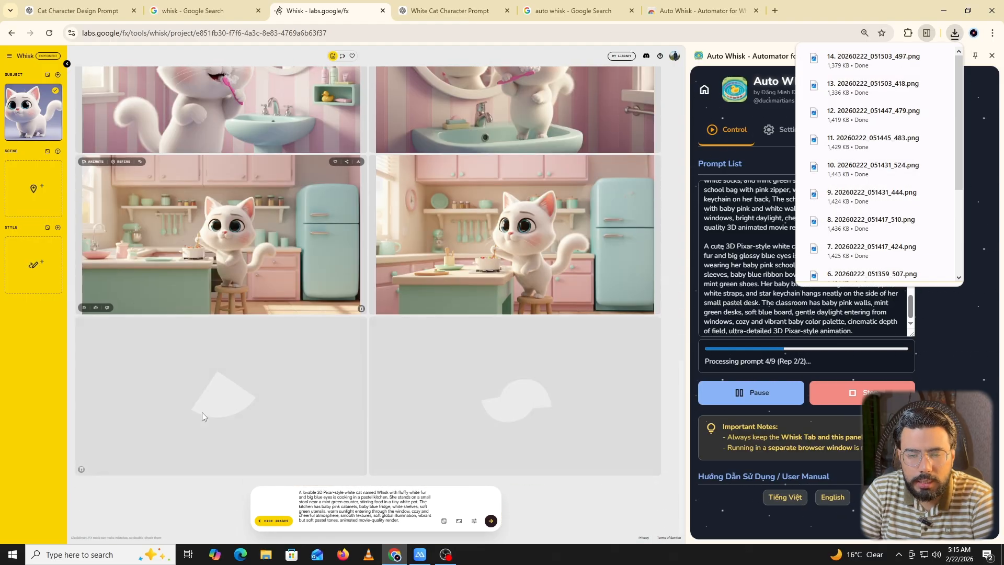
pyautogui.scroll(5, 253, 281)
pyautogui.scroll(8, 253, 280)
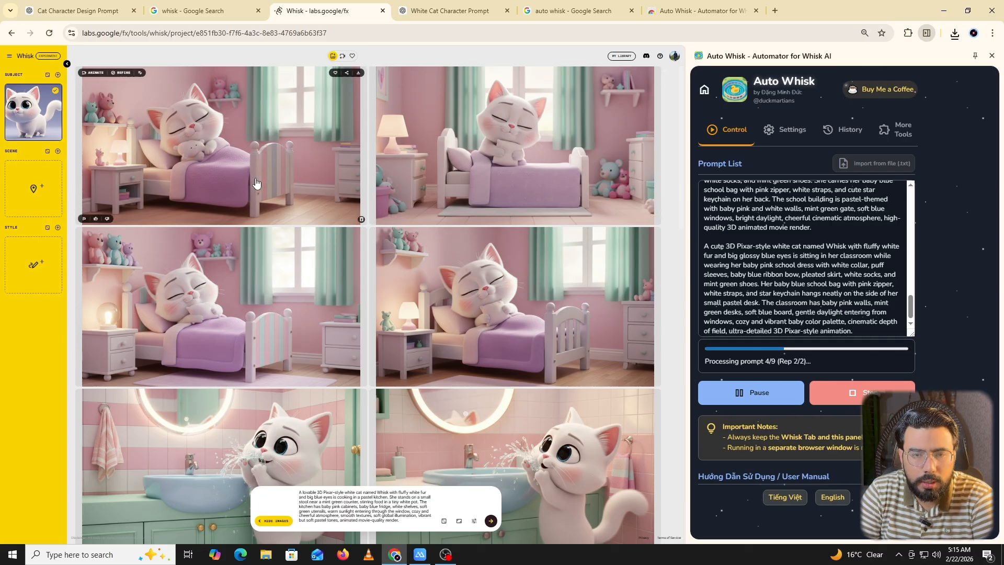
pyautogui.scroll(-5, 256, 182)
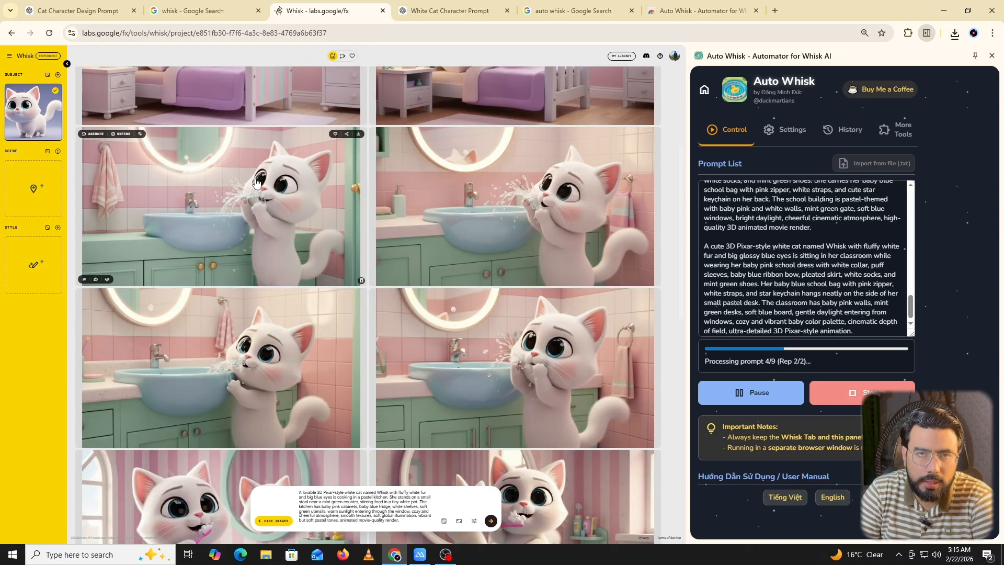
# Return to the White Cat Character Prompt chat and highlight the request's line on using baby colors in all scenes.
pyautogui.click(470, 11)
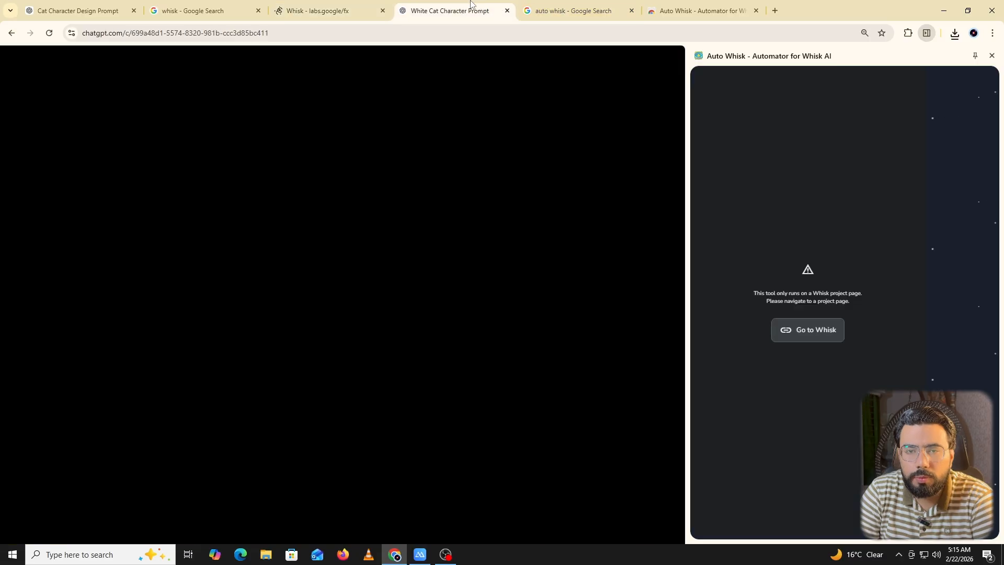
pyautogui.scroll(10, 306, 387)
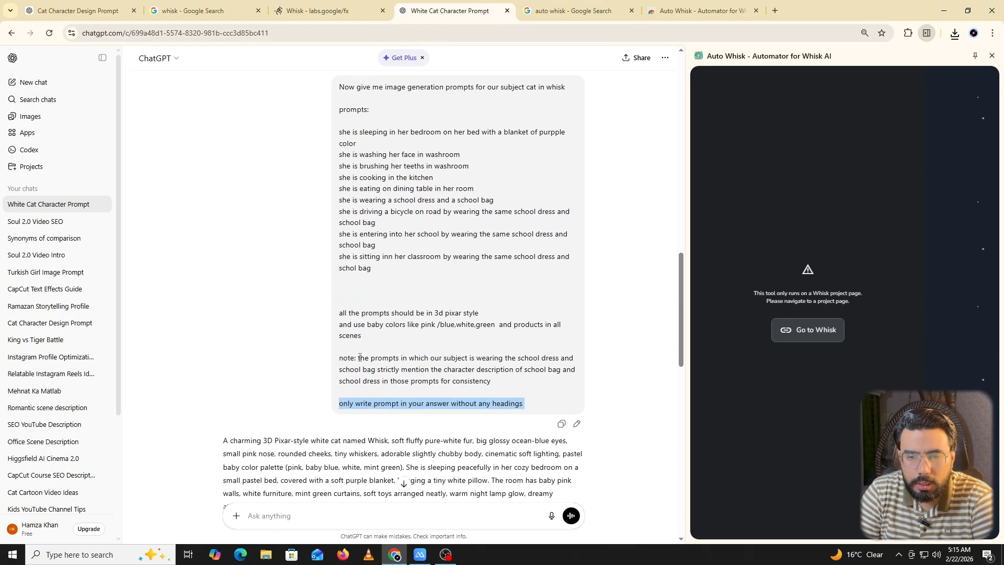
pyautogui.click(360, 357)
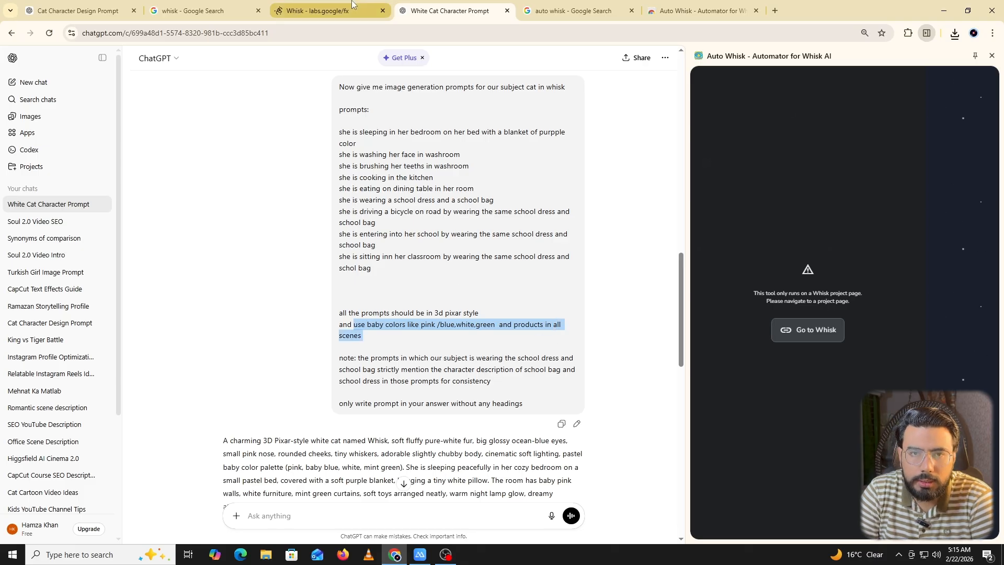
# Go back to the Whisk project and check the dining table, school dress and bicycle images for consistency.
pyautogui.click(317, 10)
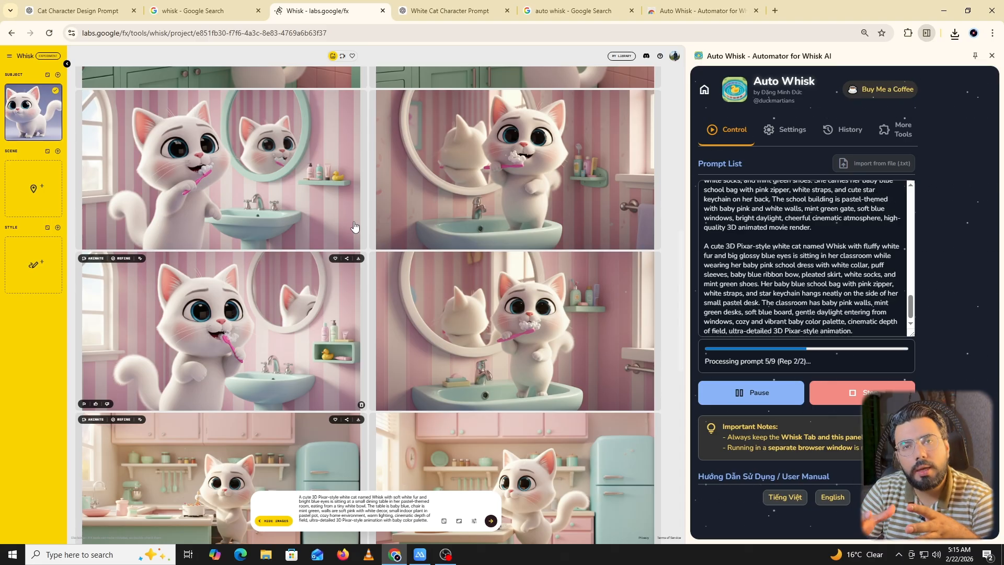
pyautogui.scroll(-3, 354, 226)
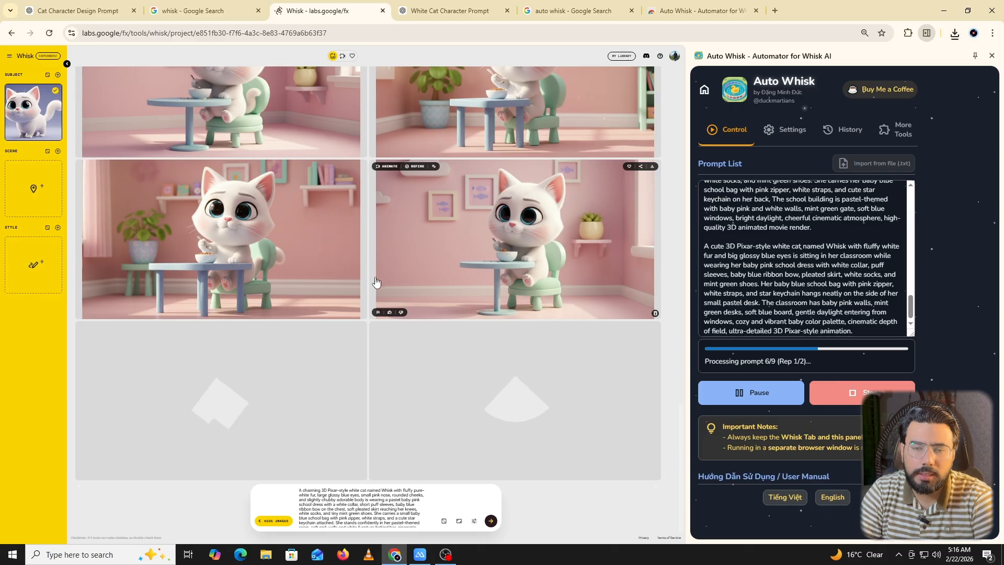
pyautogui.scroll(2, 377, 272)
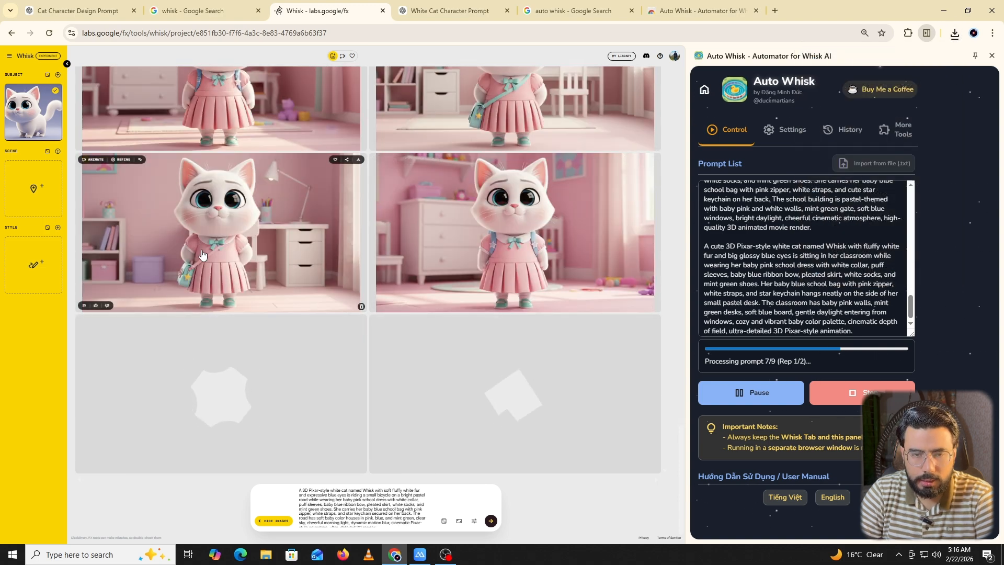
pyautogui.scroll(2, 203, 255)
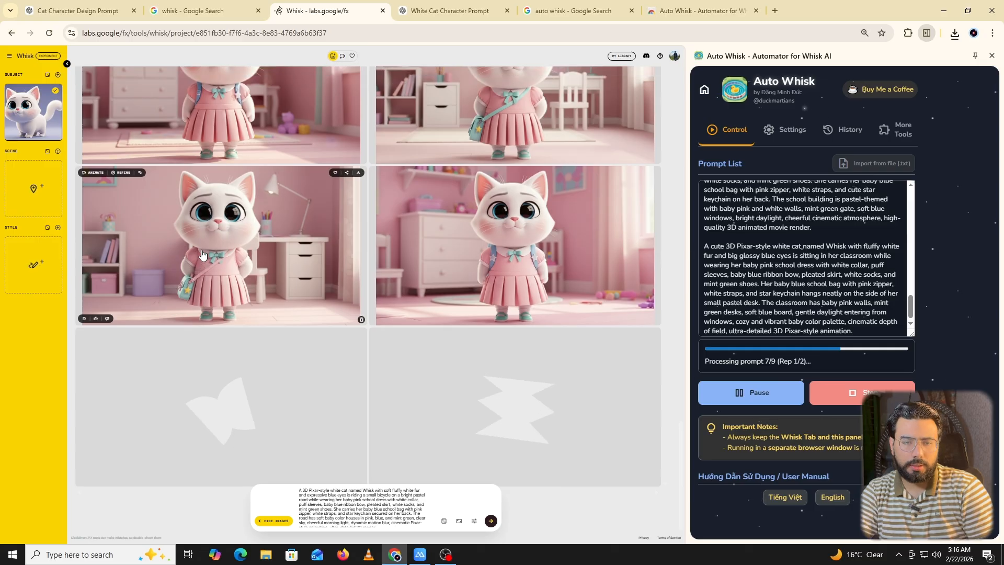
pyautogui.scroll(-2, 202, 255)
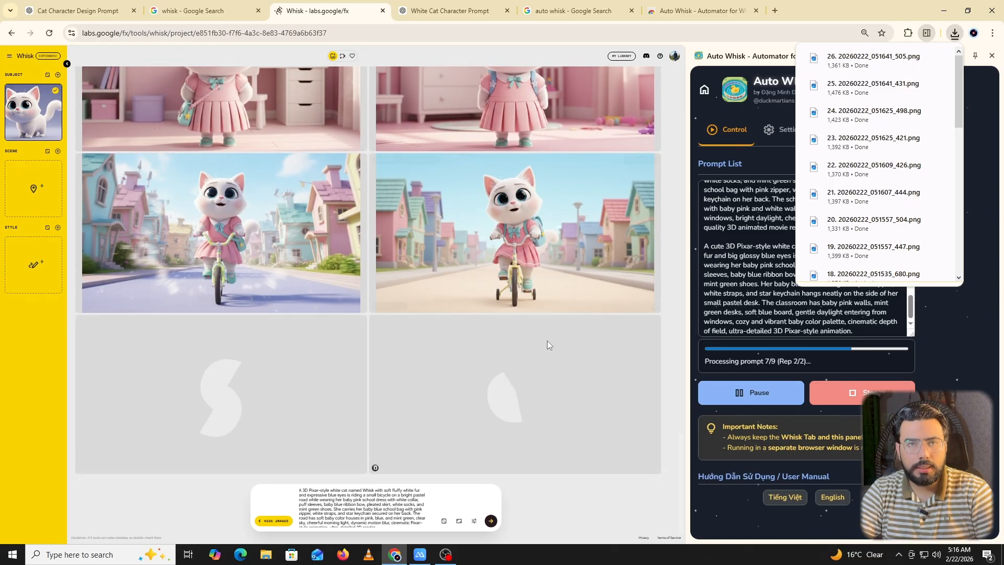
# Compare the cat's school dress and bag in the bedroom images with those in the bicycle images.
pyautogui.scroll(1, 534, 286)
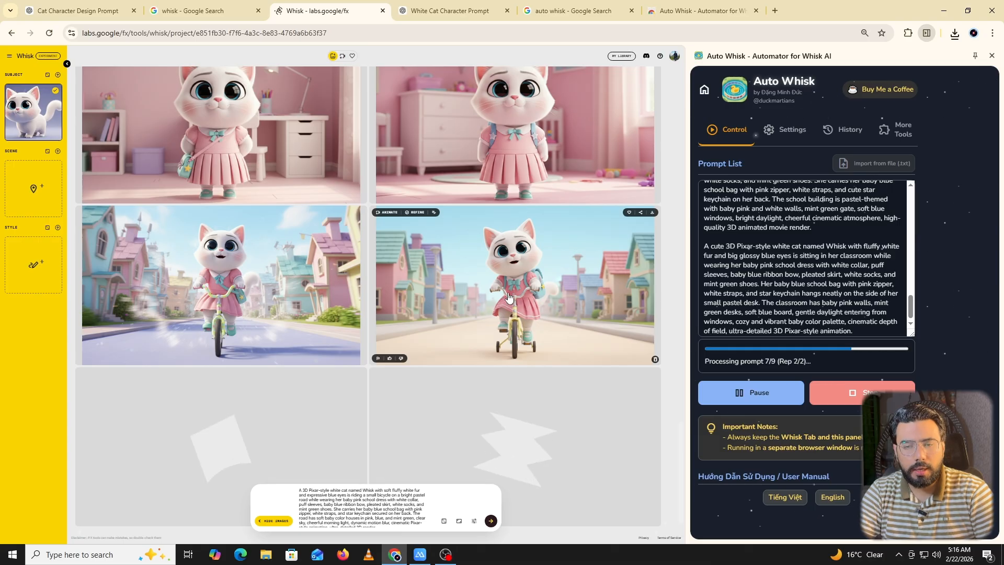
pyautogui.scroll(1, 527, 162)
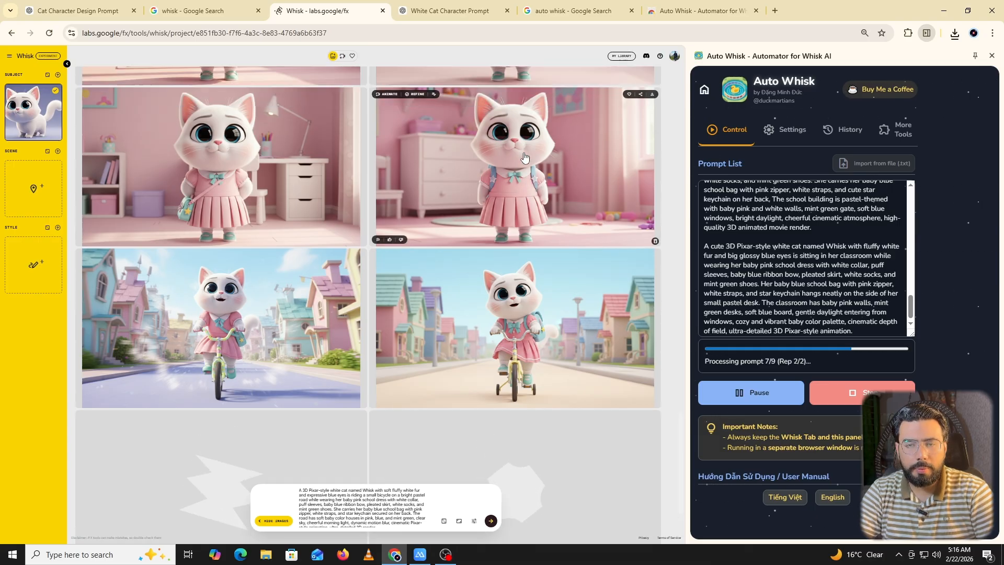
pyautogui.scroll(-2, 461, 283)
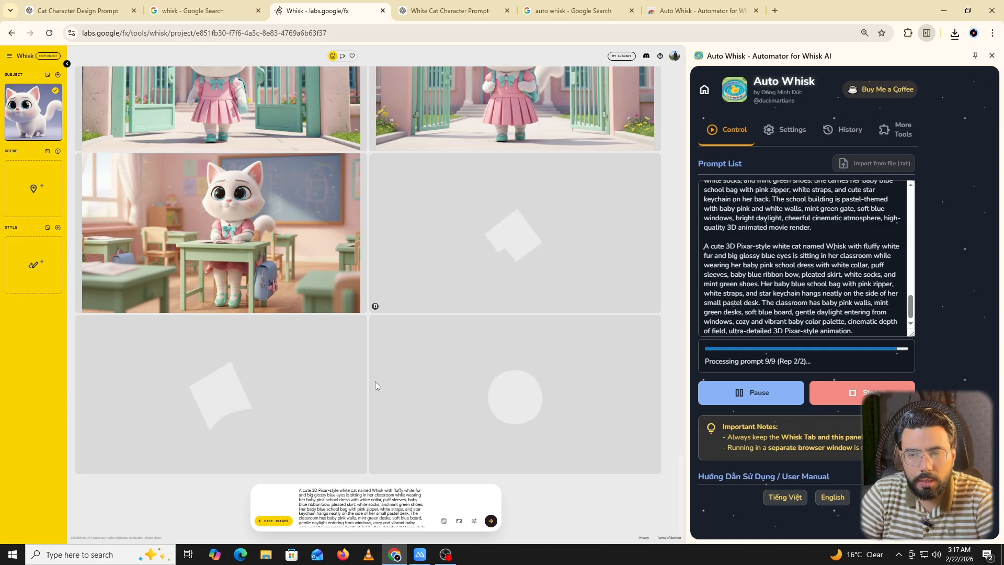
# Check the Auto Whisk settings, return to the prompt run controls and look over the school and classroom images.
pyautogui.click(786, 130)
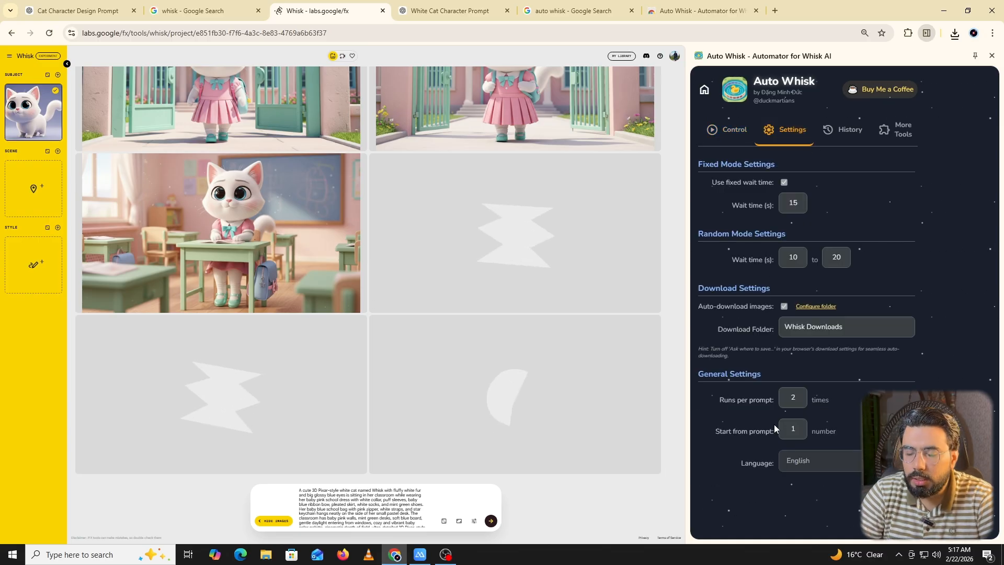
pyautogui.click(728, 130)
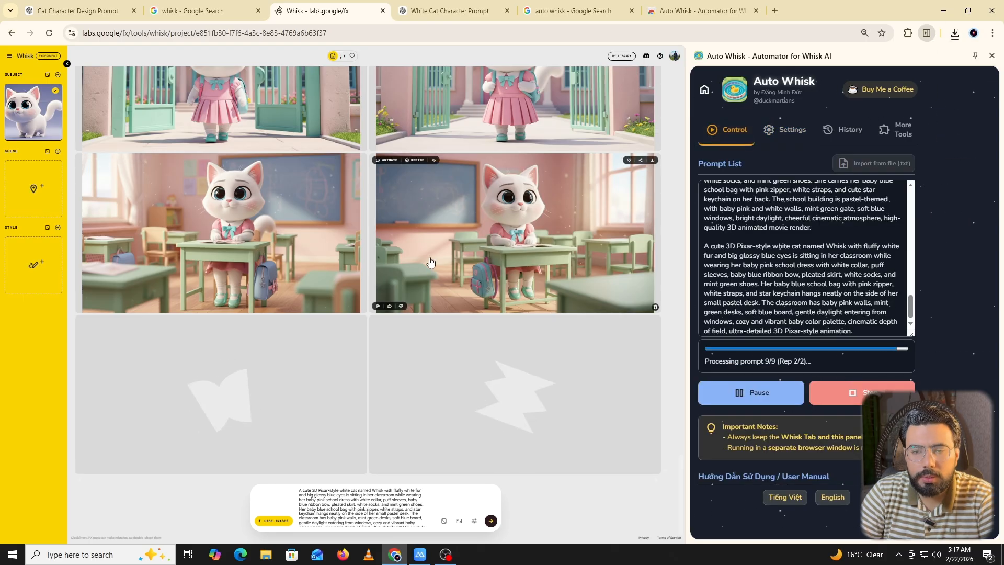
pyautogui.scroll(2, 366, 215)
pyautogui.scroll(3, 366, 215)
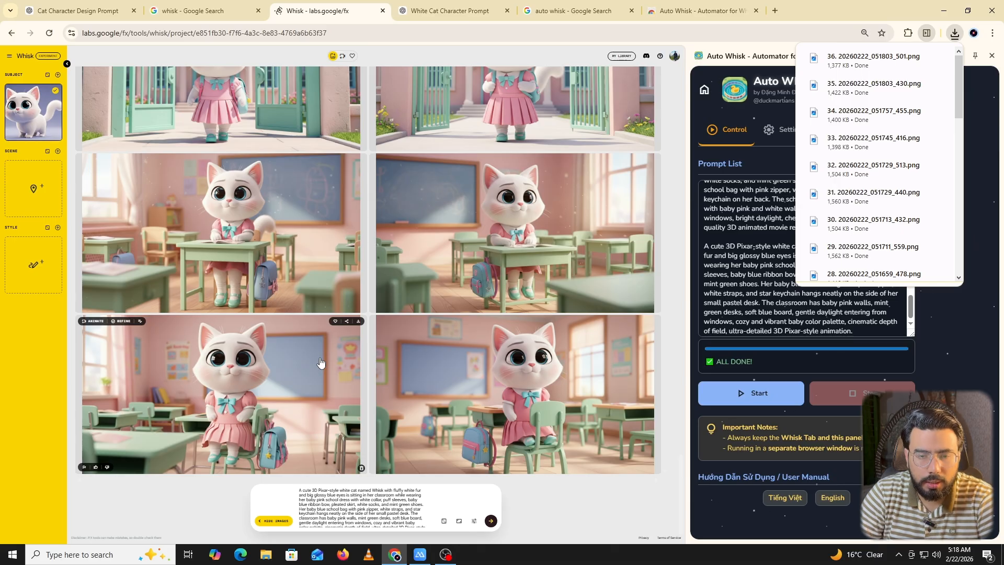
# Reset the Whisk page zoom to 100% and review the finished images across the classroom, kitchen, bedroom and bathroom scenes.
pyautogui.scroll(1, 317, 363)
pyautogui.hotkey('ctrl', '0')
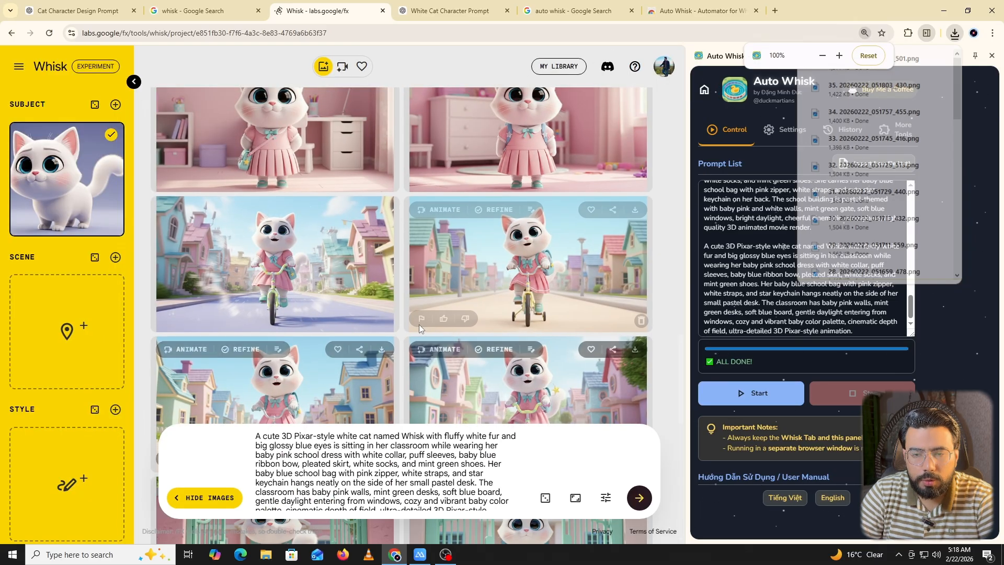
pyautogui.scroll(-9, 410, 322)
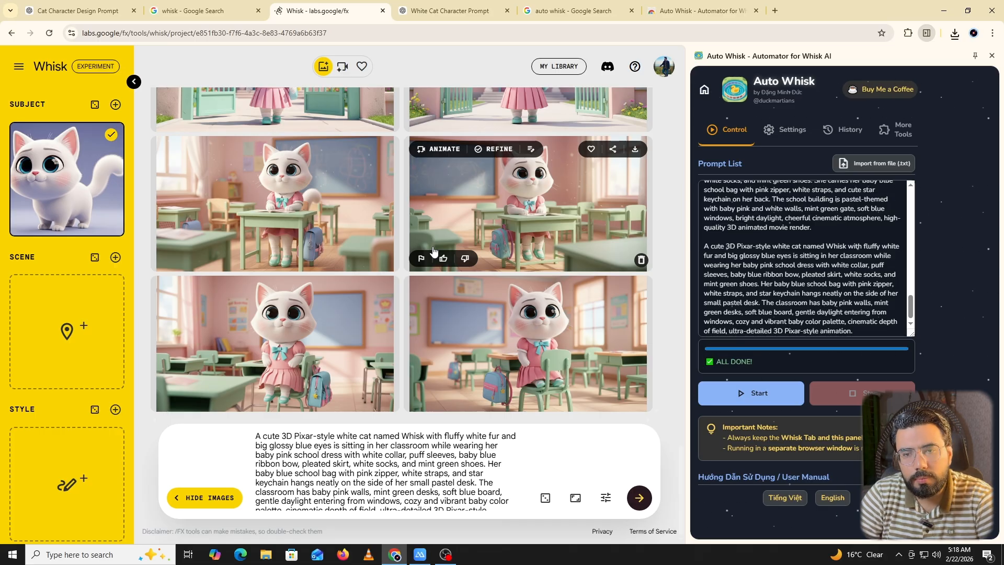
pyautogui.scroll(15, 433, 251)
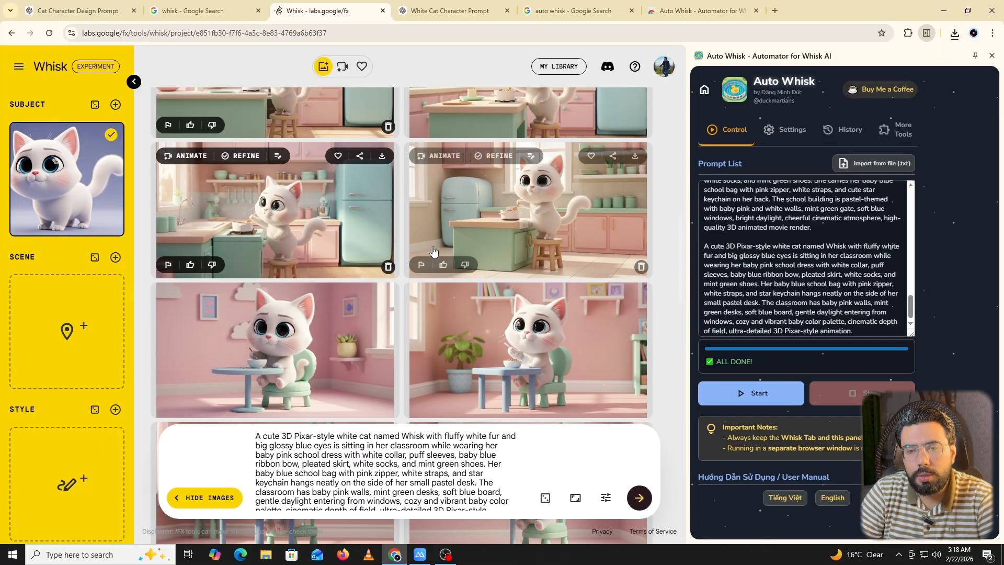
pyautogui.scroll(2, 433, 251)
pyautogui.moveTo(172, 108)
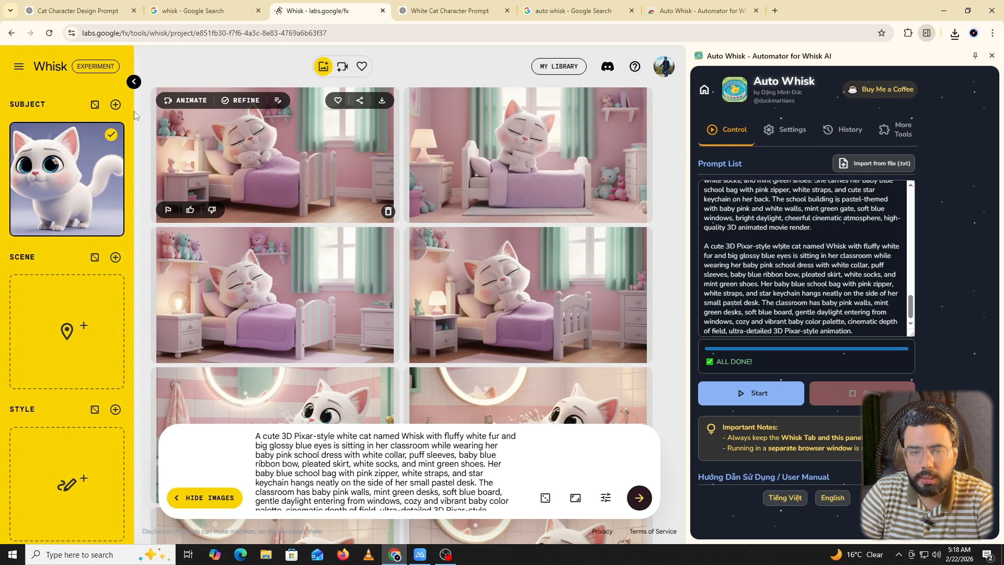
pyautogui.scroll(-5, 199, 146)
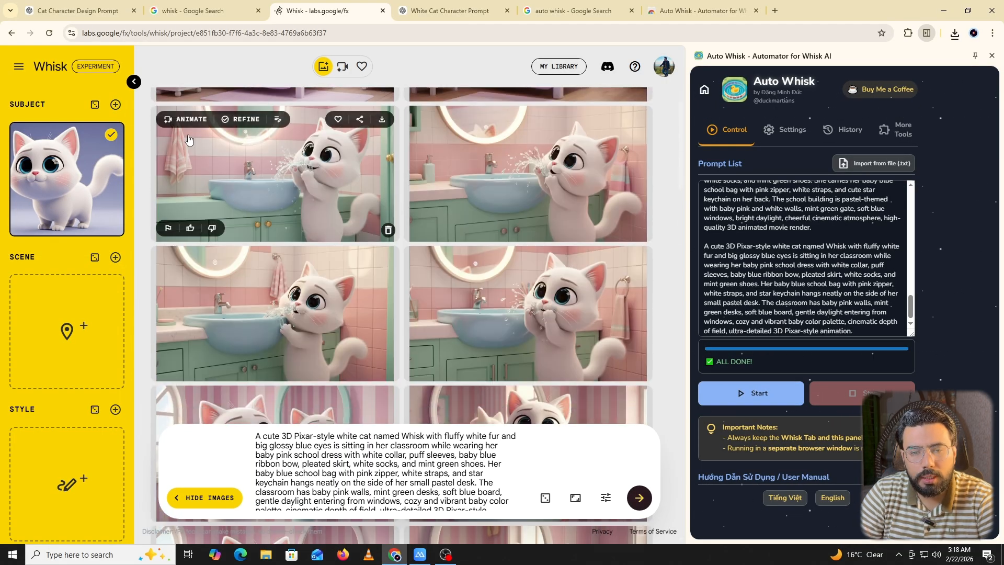
pyautogui.scroll(-3, 211, 168)
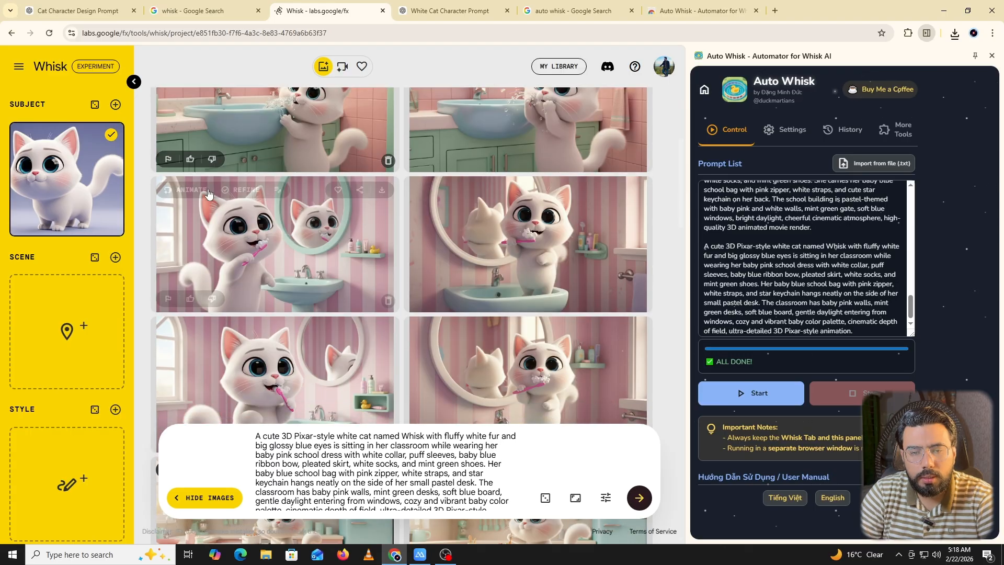
# Return to the White Cat Character Prompt chat, close the Auto Whisk side panel and highlight the request's opening line about image generation prompts.
pyautogui.click(483, 7)
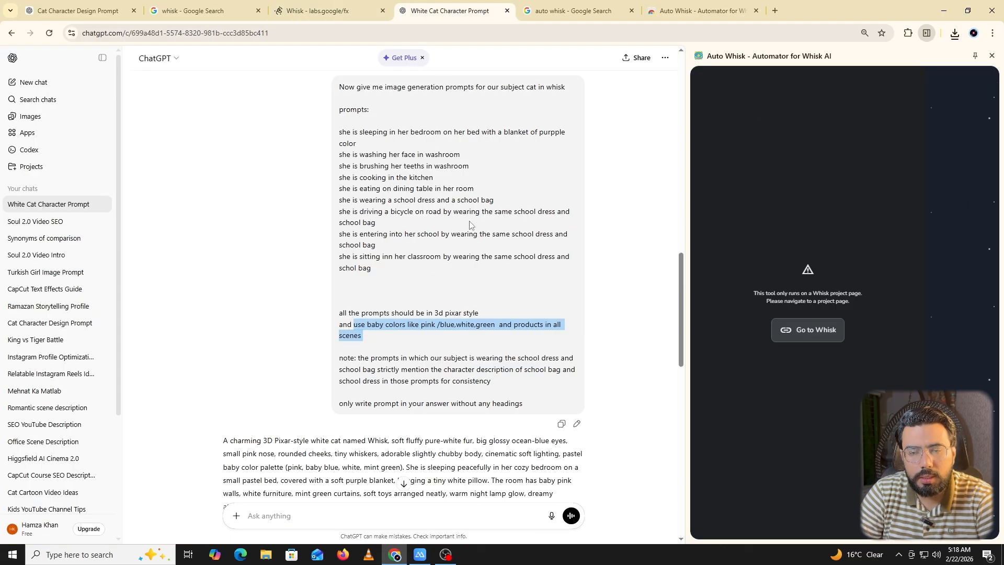
pyautogui.click(992, 55)
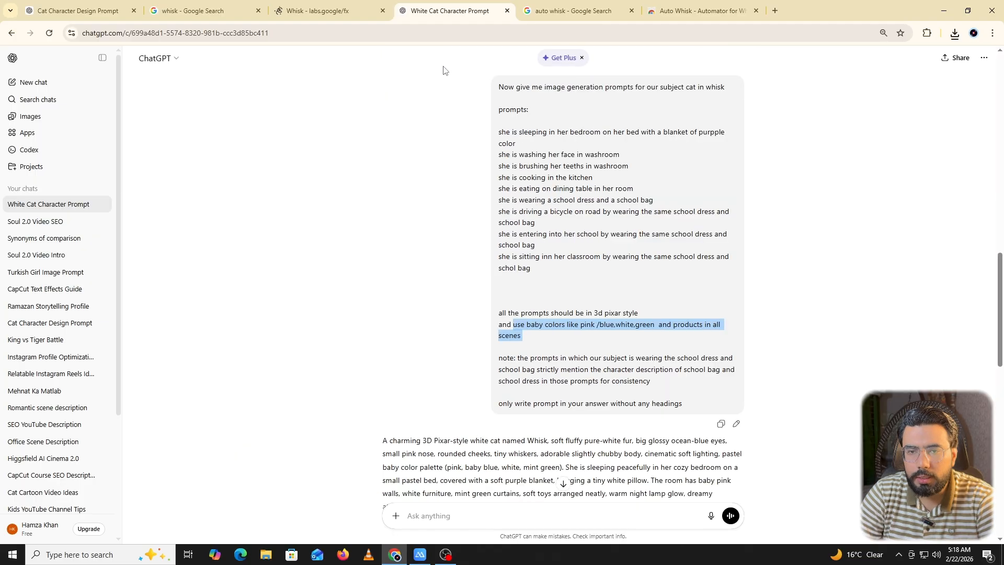
pyautogui.click(499, 87)
pyautogui.moveTo(500, 87); pyautogui.dragTo(728, 94)
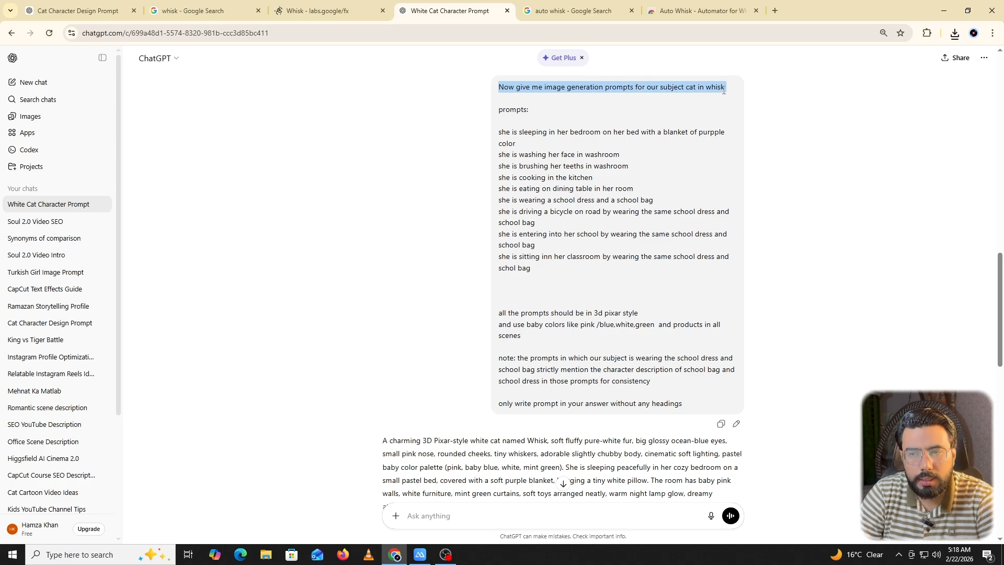